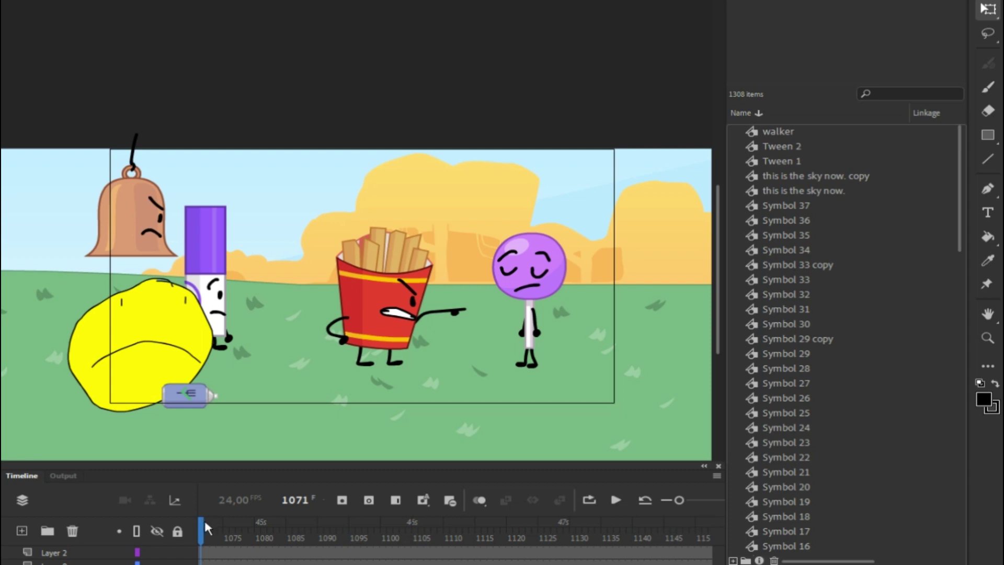
- Compare the scene at the Show All, 25% and 75% magnifications and return the view to Show Frame
{"action": "mouse_move", "coordinate": [204, 525]}
{"action": "left_mouse_down"}
{"action": "mouse_move", "coordinate": [516, 528]}
{"action": "mouse_move", "coordinate": [202, 528]}
{"action": "left_mouse_up"}
{"action": "left_click", "coordinate": [732, 1]}
{"action": "left_click", "coordinate": [735, 4]}
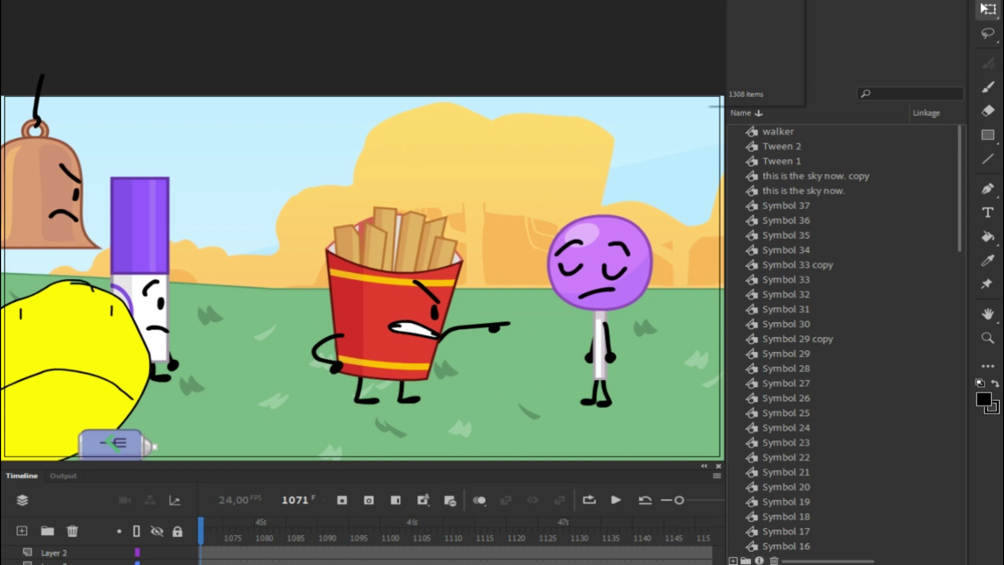
{"action": "left_click", "coordinate": [722, 2]}
{"action": "left_click", "coordinate": [738, 21]}
{"action": "left_click", "coordinate": [722, 2]}
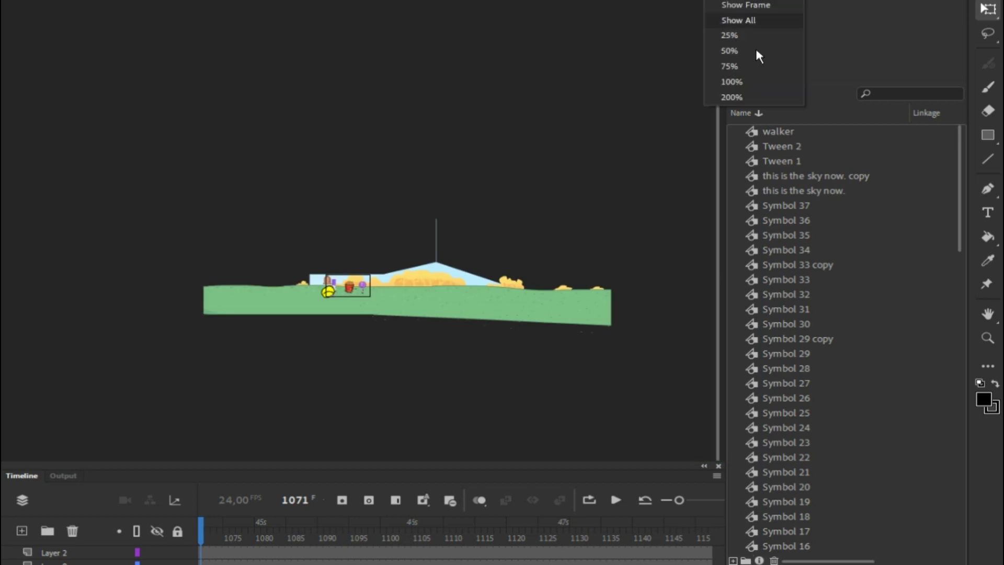
{"action": "left_click", "coordinate": [729, 33]}
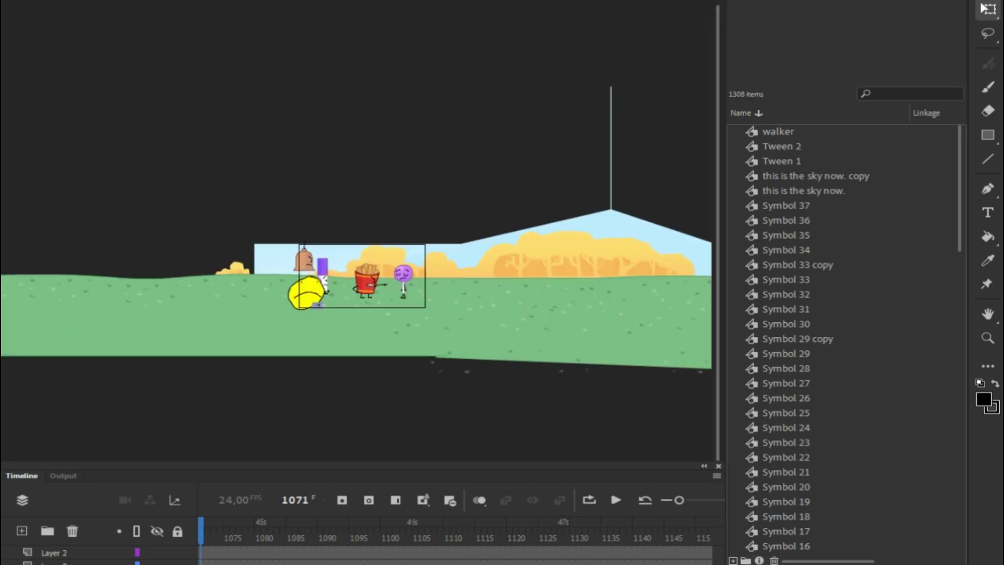
{"action": "left_click", "coordinate": [724, 3]}
{"action": "left_click", "coordinate": [729, 52]}
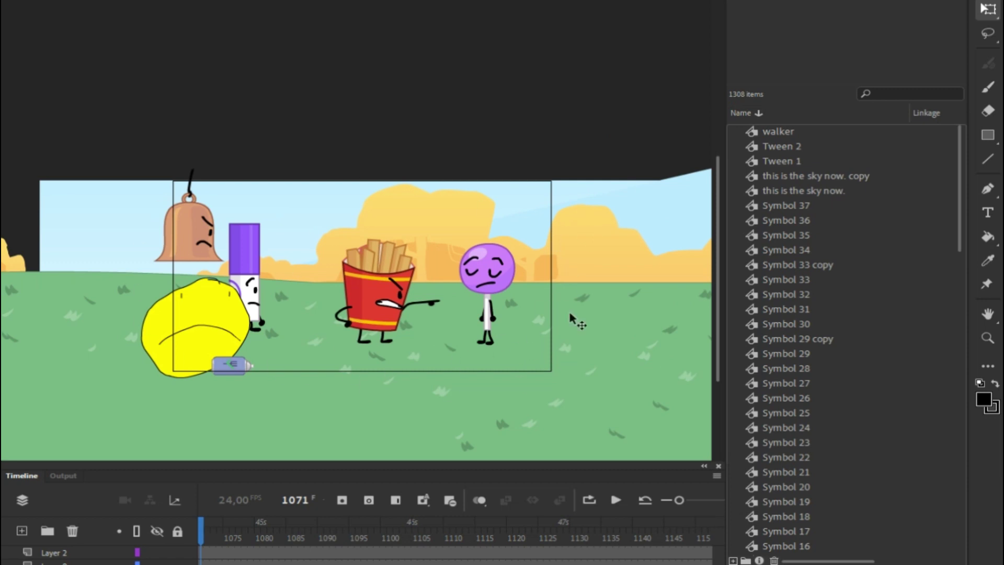
{"action": "left_click", "coordinate": [732, 2]}
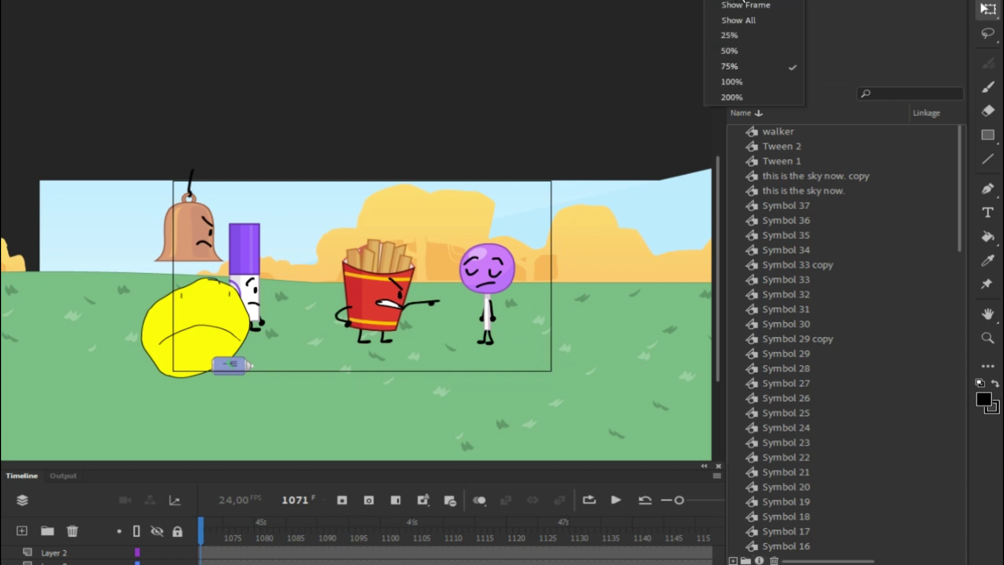
{"action": "left_click", "coordinate": [742, 4]}
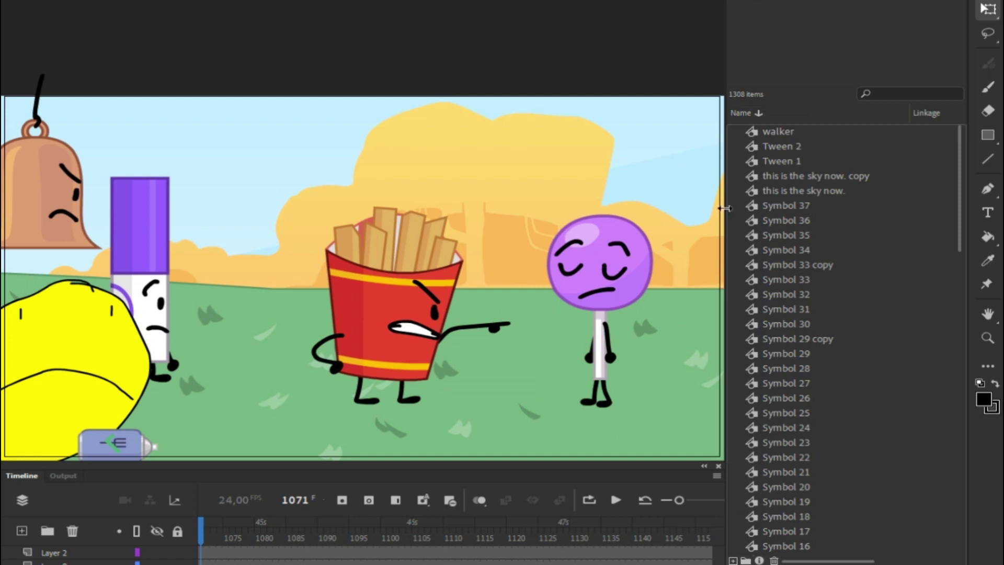
{"action": "left_click", "coordinate": [724, 3]}
{"action": "left_click", "coordinate": [729, 20]}
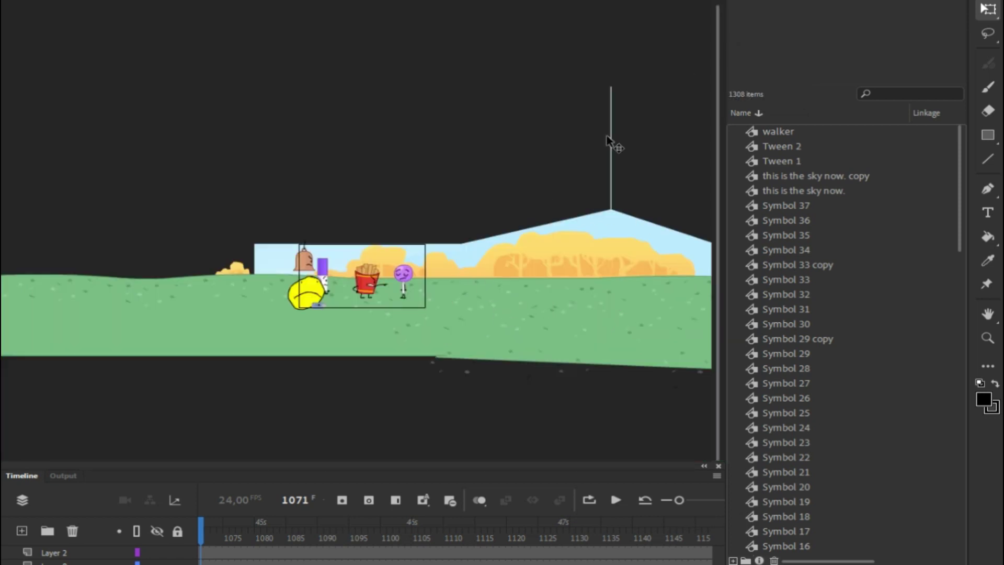
{"action": "left_click", "coordinate": [728, 4]}
{"action": "left_click", "coordinate": [739, 6]}
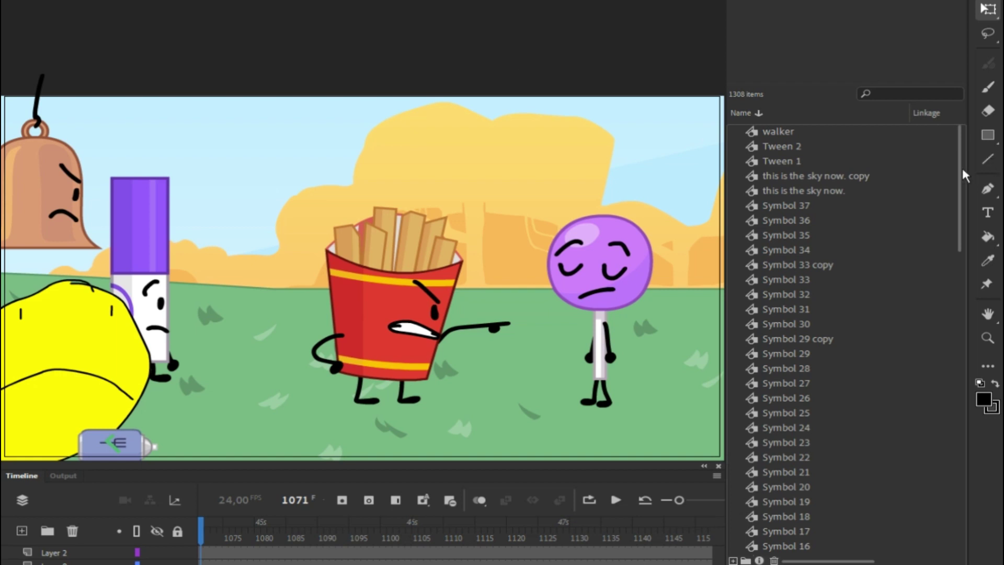
- Look through the library items and expand the _bodies folder to examine its character folders
{"action": "left_click_drag", "start_coordinate": [961, 171], "coordinate": [926, 108]}
{"action": "scroll", "coordinate": [822, 148], "scroll_direction": "down", "scroll_amount": 10}
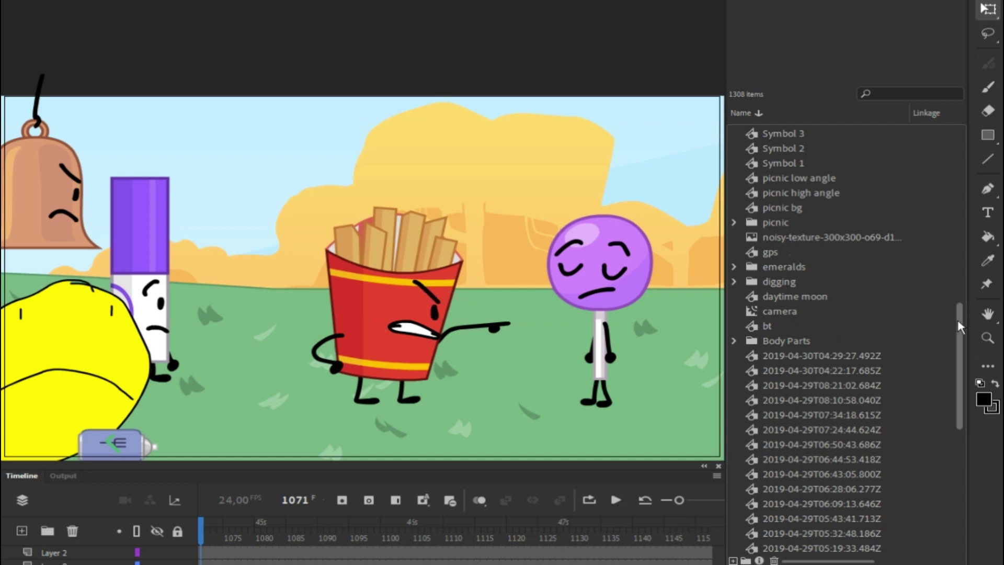
{"action": "left_click_drag", "start_coordinate": [956, 365], "coordinate": [943, 495]}
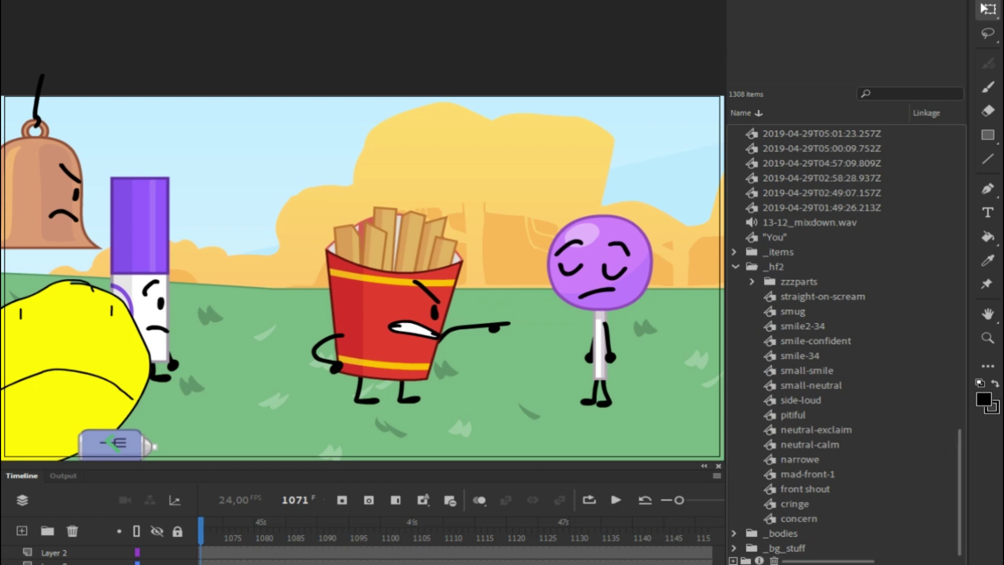
{"action": "left_click", "coordinate": [733, 532]}
{"action": "scroll", "coordinate": [827, 422], "scroll_direction": "down", "scroll_amount": 9}
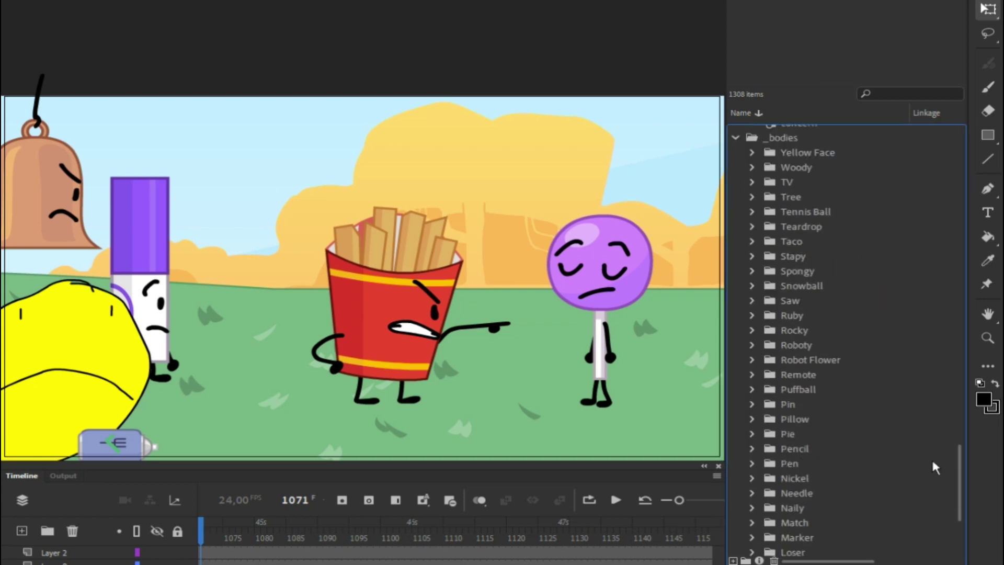
{"action": "scroll", "coordinate": [945, 468], "scroll_direction": "down", "scroll_amount": 1}
{"action": "scroll", "coordinate": [939, 418], "scroll_direction": "up", "scroll_amount": 9}
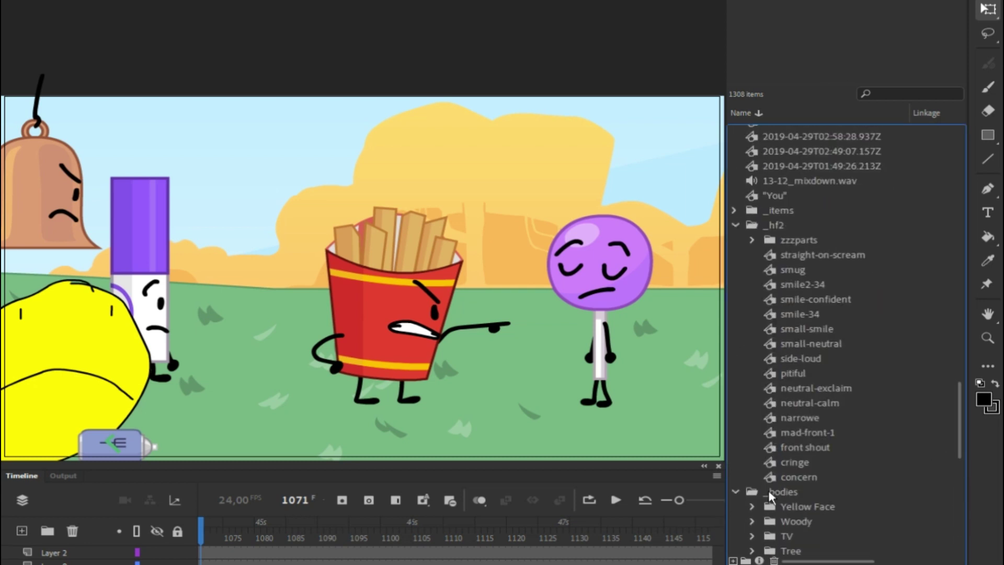
{"action": "scroll", "coordinate": [776, 486], "scroll_direction": "up", "scroll_amount": 20}
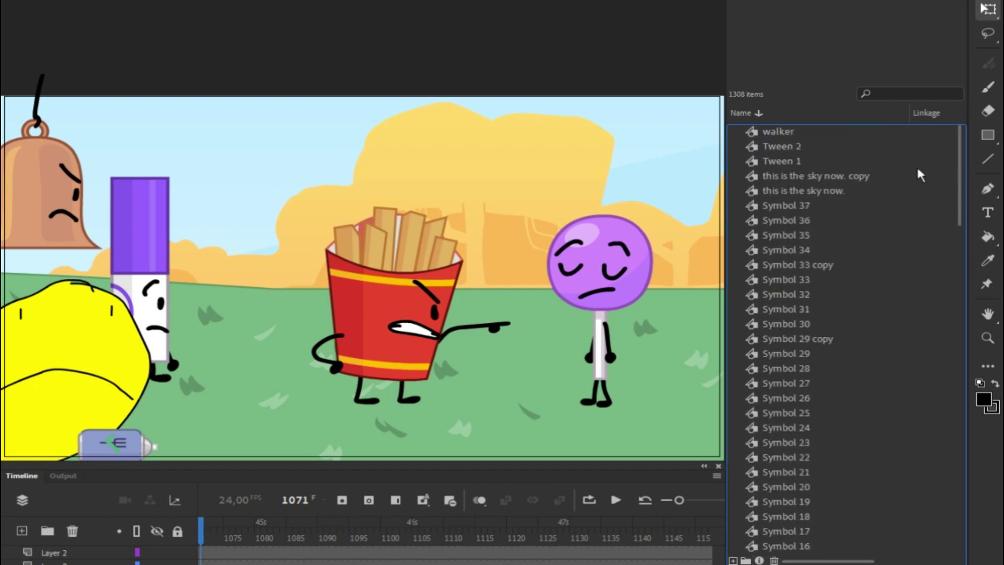
- Search the library for "eraser" and open the Eraser Body Front symbol for editing
{"action": "left_click", "coordinate": [884, 92]}
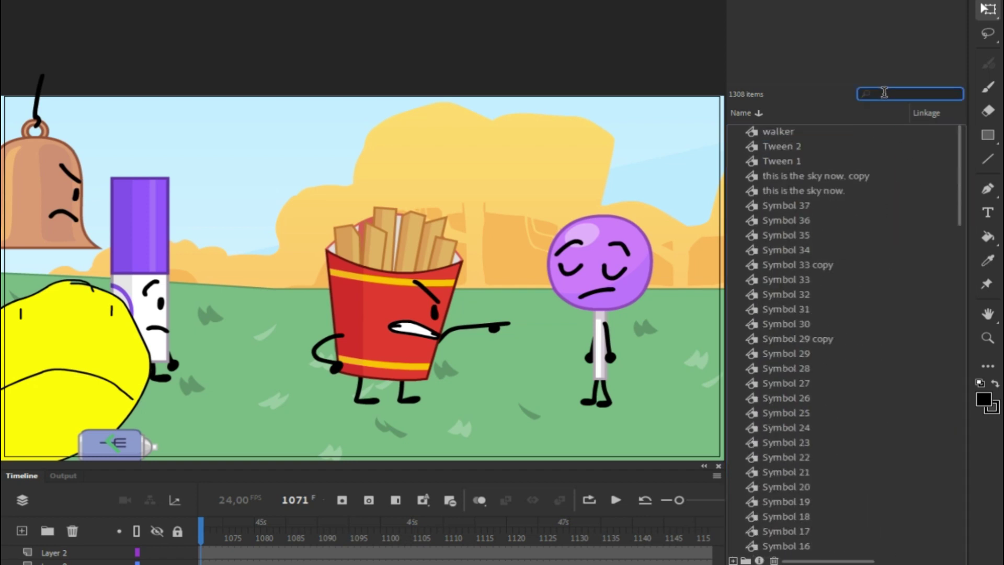
{"action": "type", "text": "eraser"}
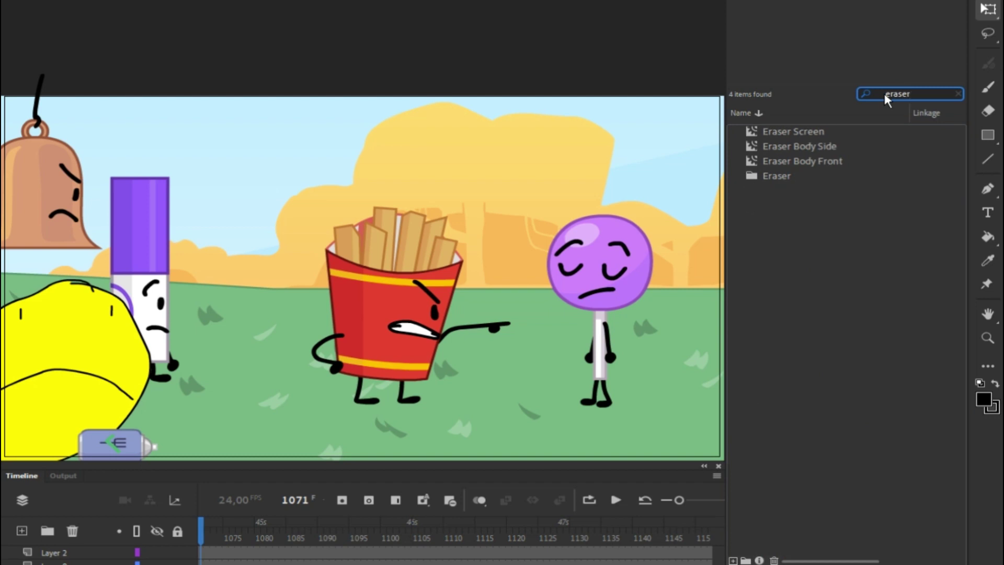
{"action": "left_click", "coordinate": [745, 131]}
{"action": "left_click", "coordinate": [764, 145]}
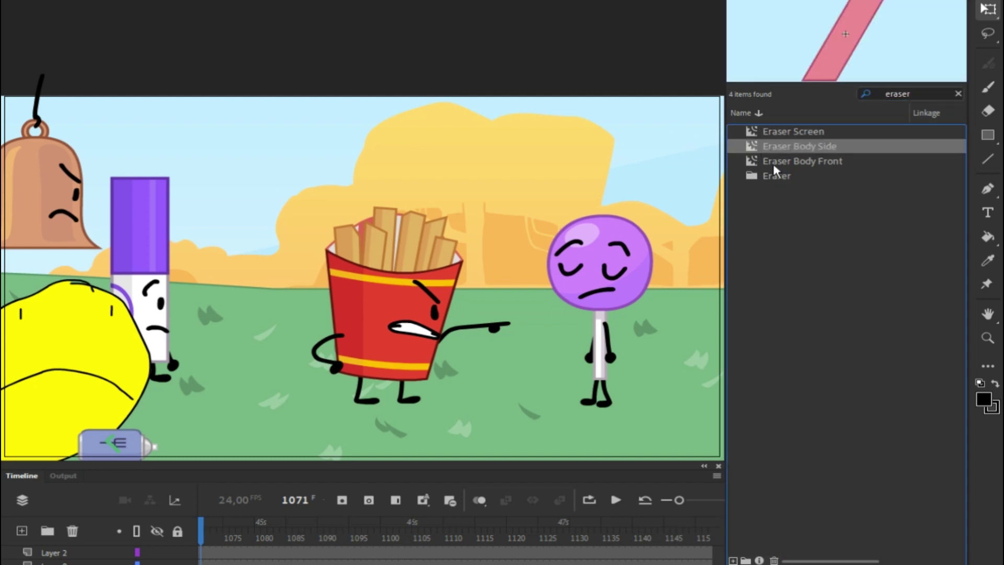
{"action": "left_click", "coordinate": [770, 160]}
{"action": "double_click", "coordinate": [751, 161]}
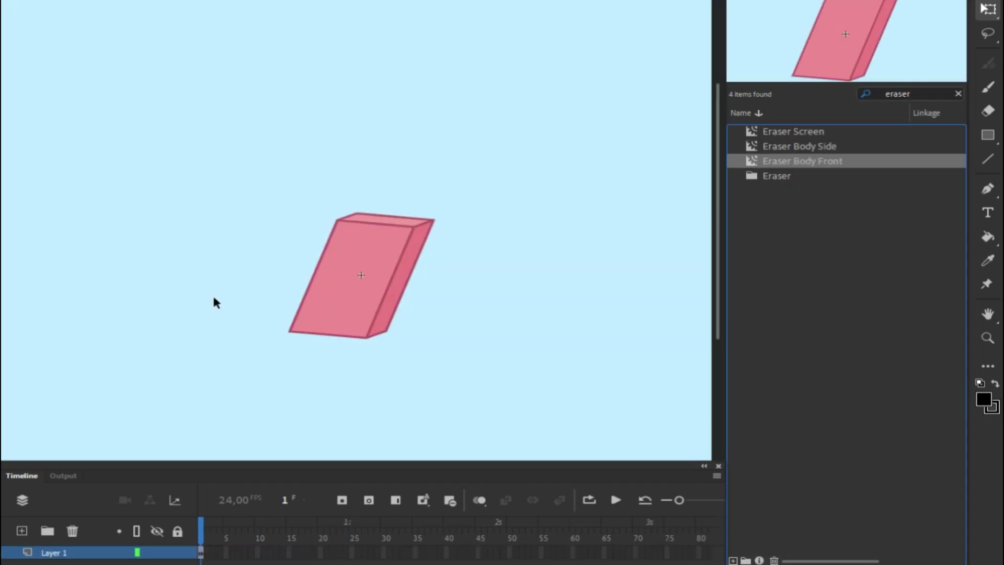
{"action": "left_click", "coordinate": [754, 147]}
{"action": "left_click", "coordinate": [758, 162]}
- Enlarge the timeline area, select the artwork on Layer 1 and clear the selection
{"action": "left_click_drag", "start_coordinate": [292, 463], "coordinate": [288, 426]}
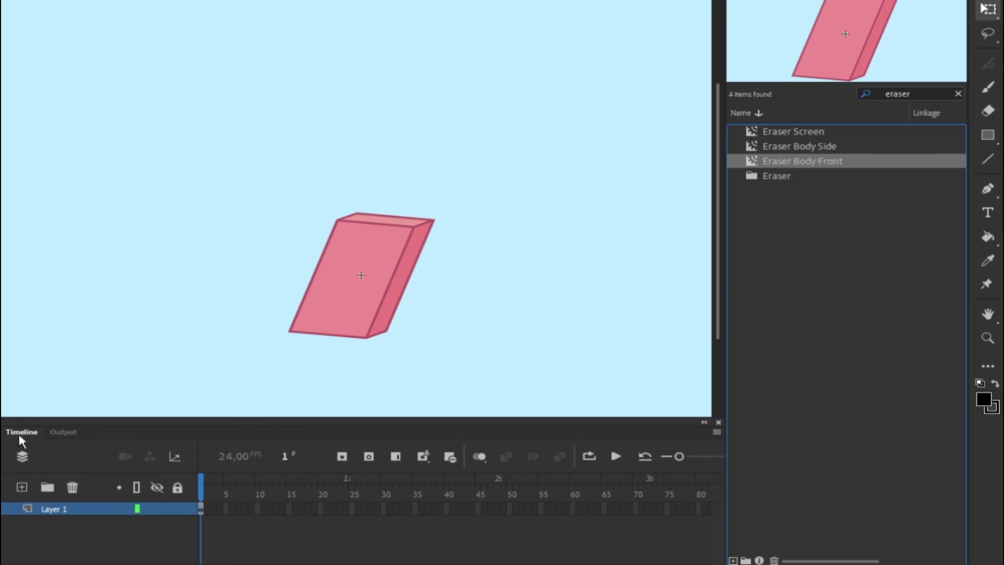
{"action": "left_click", "coordinate": [45, 511]}
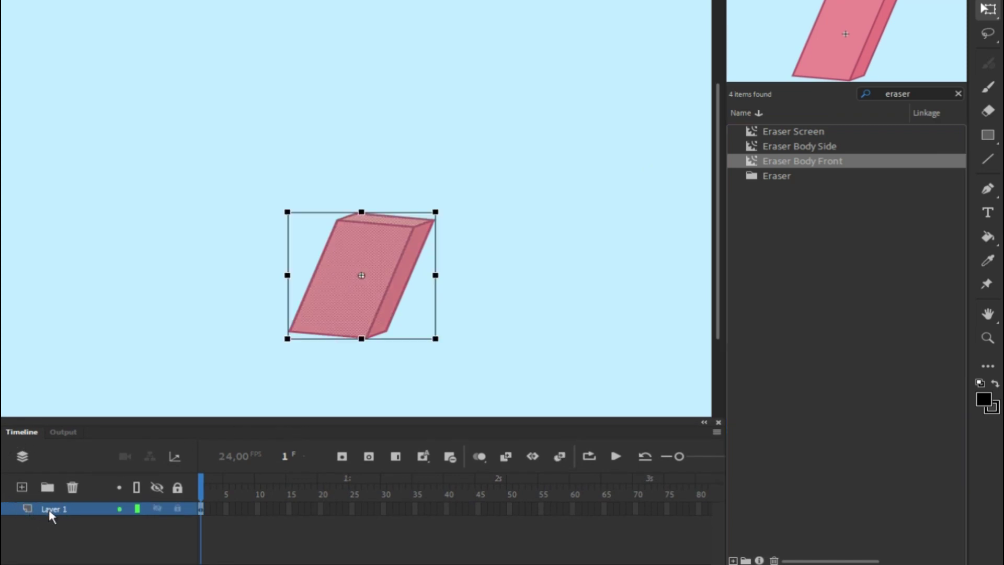
{"action": "left_click", "coordinate": [357, 379]}
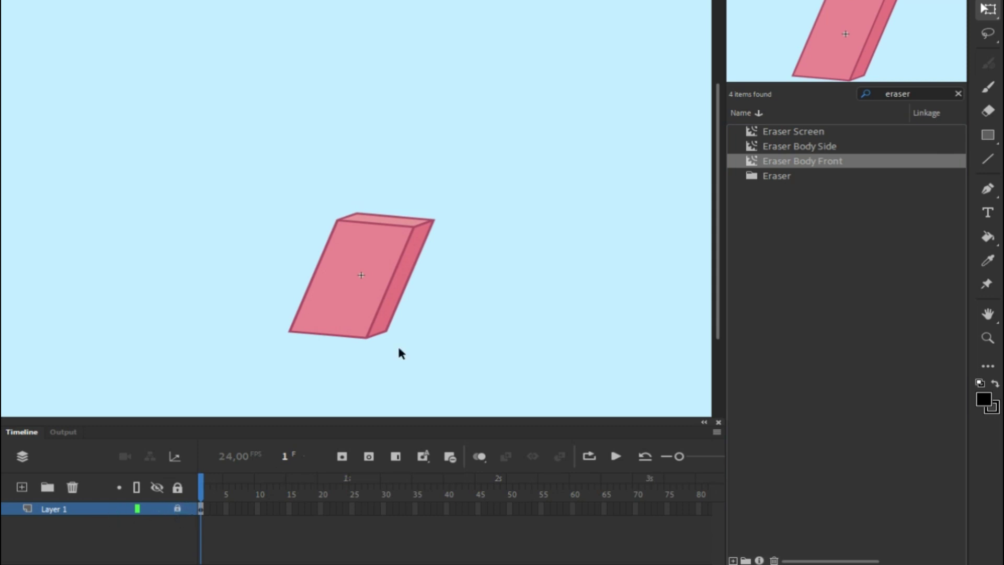
- Try to select the eraser artwork on the stage while Layer 1 is locked
{"action": "mouse_move", "coordinate": [245, 135]}
{"action": "left_mouse_down"}
{"action": "mouse_move", "coordinate": [302, 312]}
{"action": "mouse_move", "coordinate": [357, 289]}
{"action": "left_mouse_up"}
{"action": "left_click_drag", "start_coordinate": [368, 210], "coordinate": [394, 269]}
{"action": "left_click_drag", "start_coordinate": [468, 253], "coordinate": [280, 291]}
{"action": "left_click_drag", "start_coordinate": [417, 291], "coordinate": [261, 293]}
- Toggle the visibility of Layer 1 off and on twice
{"action": "left_click", "coordinate": [157, 510]}
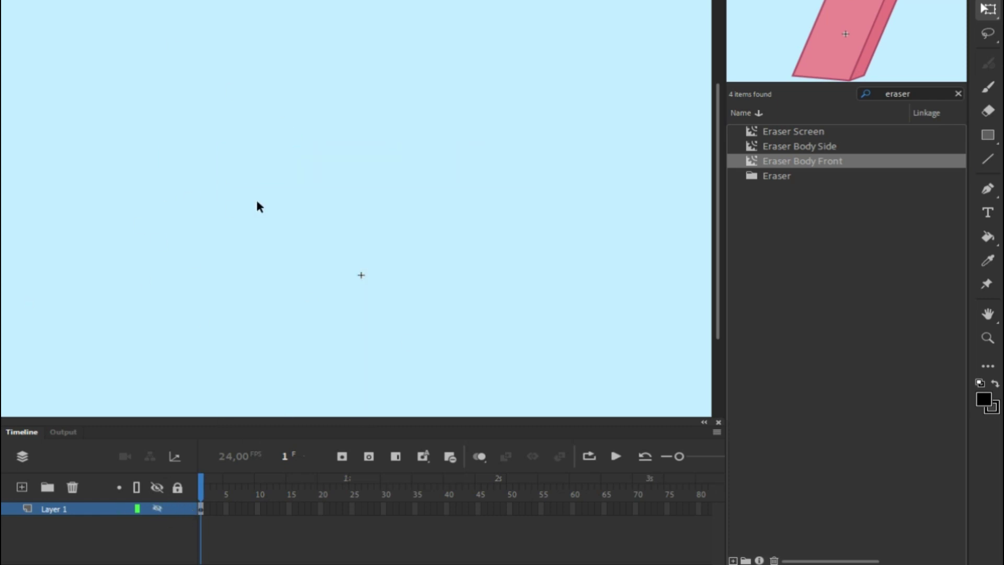
{"action": "left_click", "coordinate": [157, 509]}
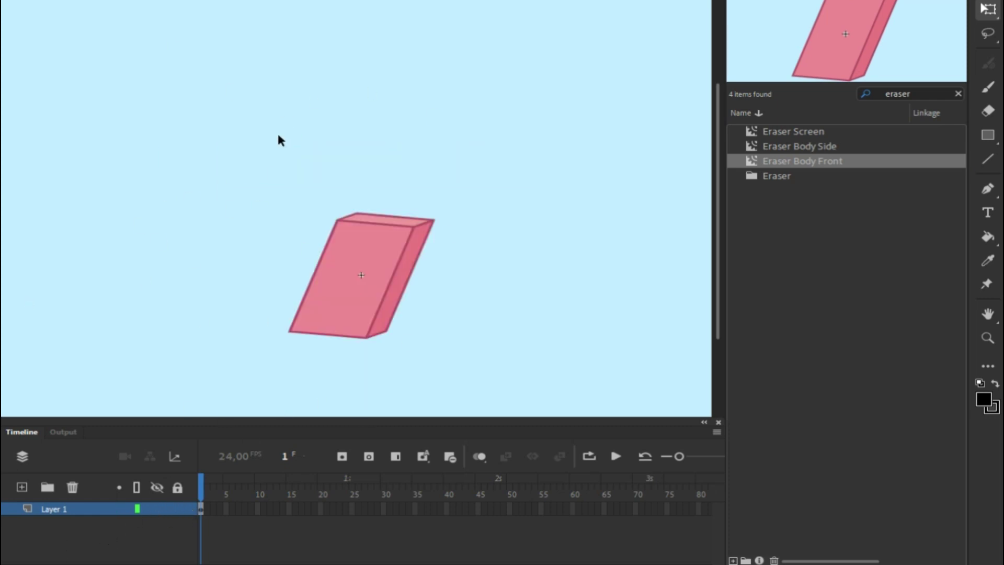
{"action": "left_click", "coordinate": [158, 510]}
{"action": "left_click", "coordinate": [158, 509]}
- Copy Layer 1 of the Eraser Body Front symbol and deselect its artwork
{"action": "mouse_move", "coordinate": [356, 431]}
{"action": "left_mouse_down"}
{"action": "mouse_move", "coordinate": [354, 444]}
{"action": "mouse_move", "coordinate": [354, 433]}
{"action": "left_mouse_up"}
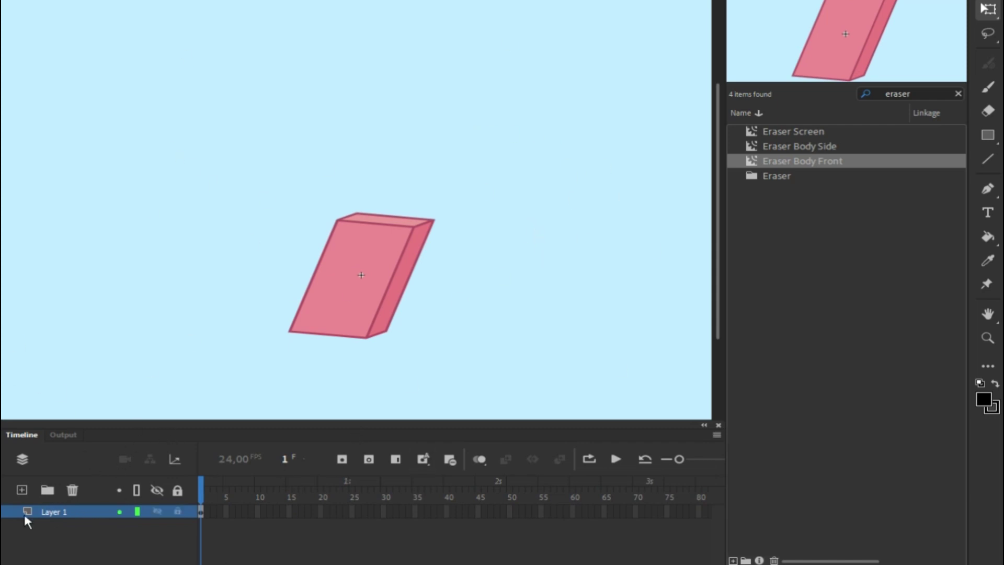
{"action": "right_click", "coordinate": [55, 513]}
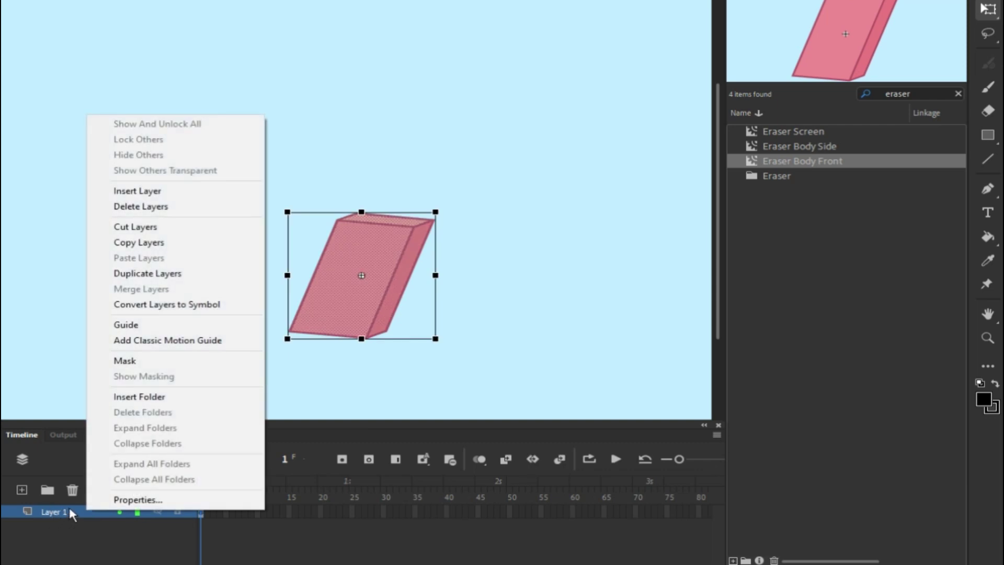
{"action": "left_click", "coordinate": [149, 243]}
{"action": "left_click", "coordinate": [29, 287]}
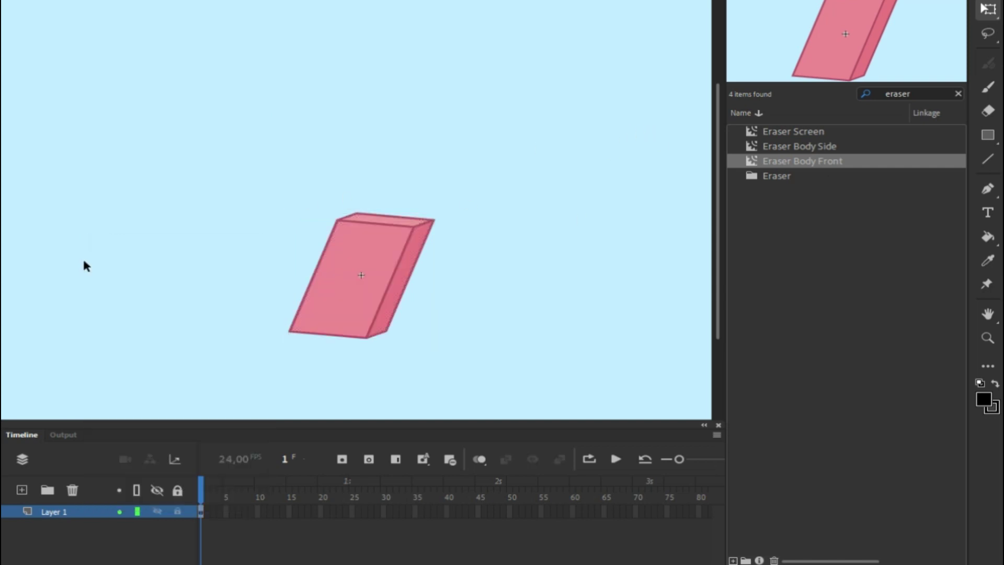
- Search the library for "fries", preview the body symbols and open the Fries Body symbol for editing
{"action": "left_click", "coordinate": [921, 90]}
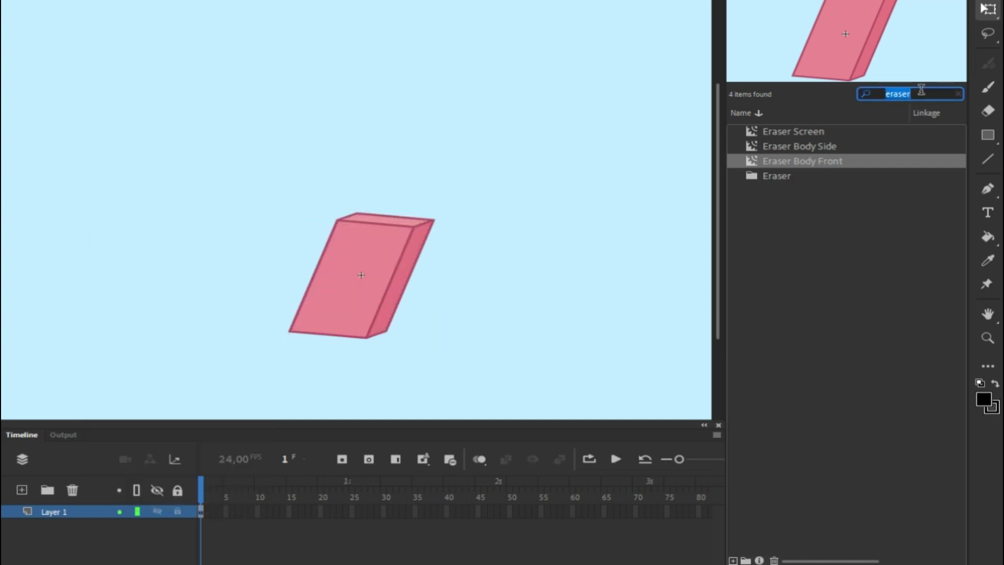
{"action": "key", "text": "BackSpace"}
{"action": "type", "text": "fries"}
{"action": "left_click", "coordinate": [750, 133]}
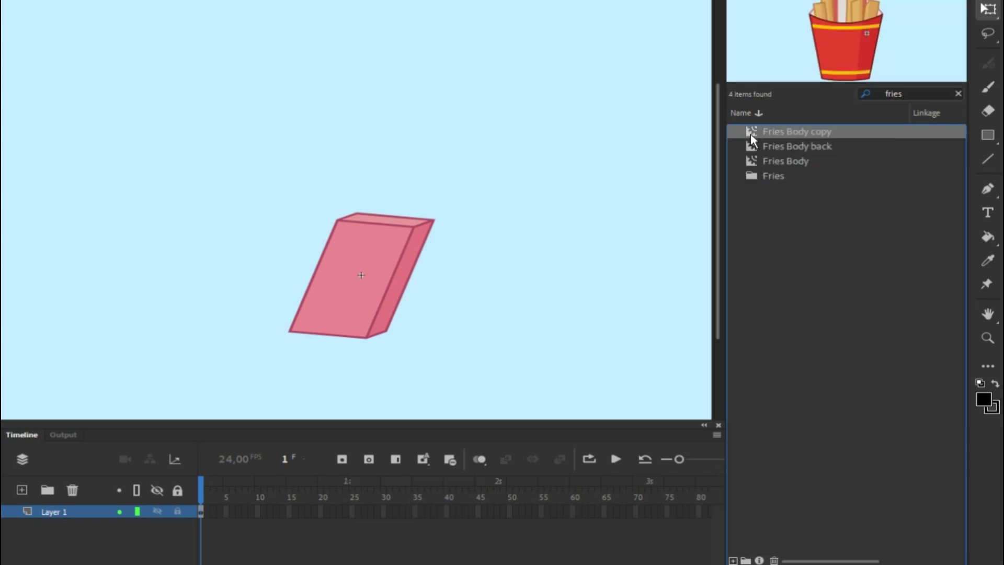
{"action": "left_click", "coordinate": [743, 148]}
{"action": "left_click", "coordinate": [755, 128]}
{"action": "left_click", "coordinate": [753, 162]}
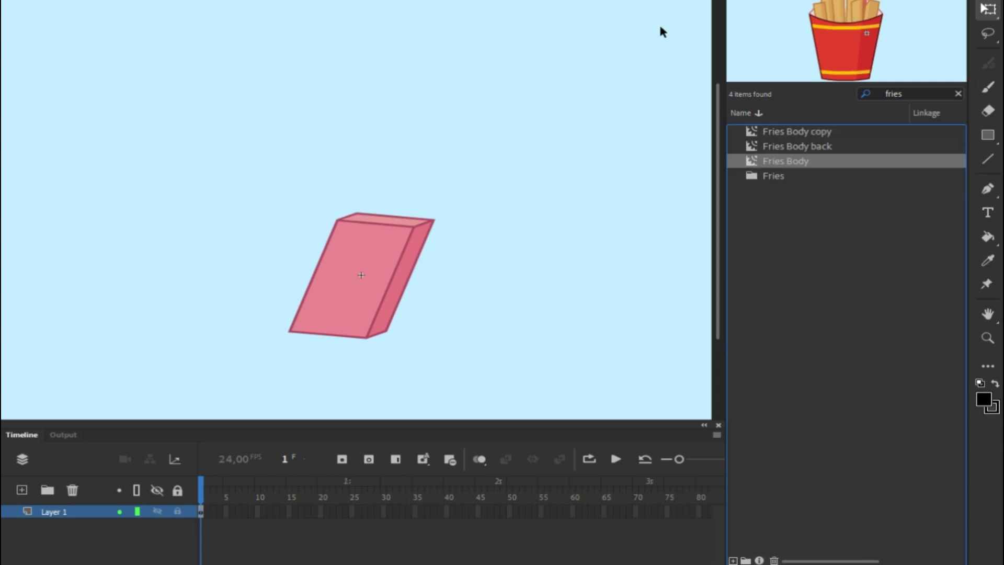
{"action": "key", "text": "ctrl+e"}
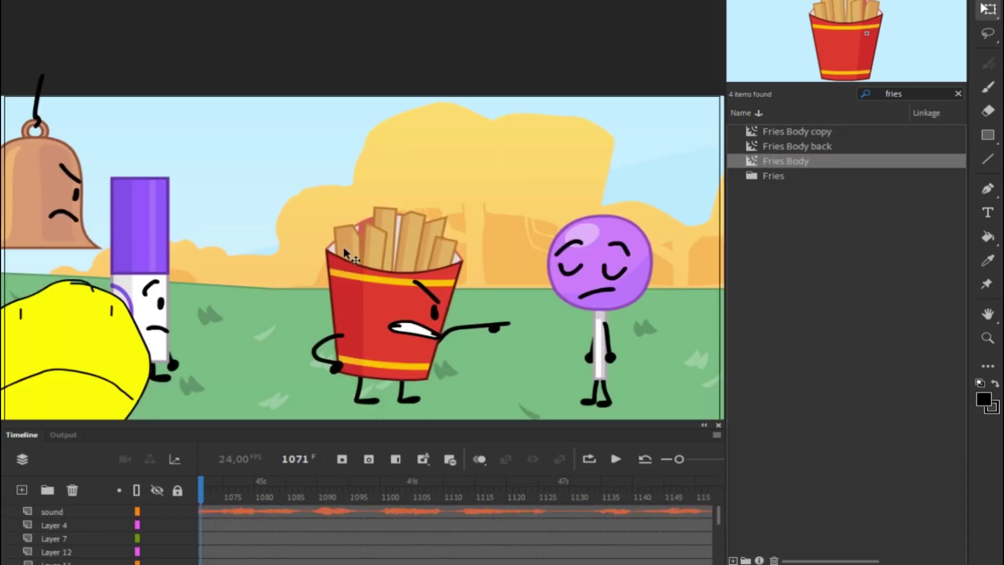
{"action": "double_click", "coordinate": [745, 158]}
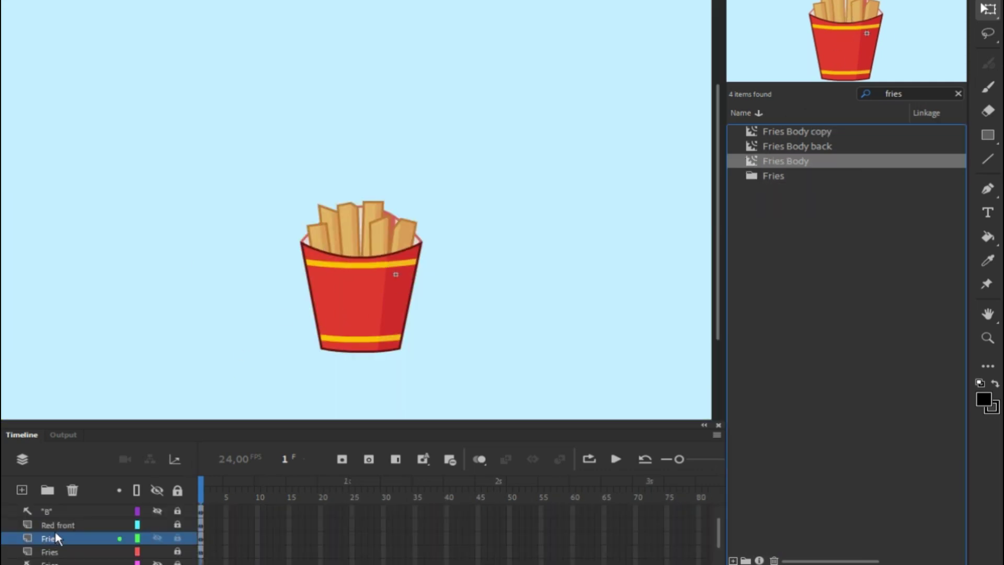
- Paste the copied eraser layer above the Spot layer in the Fries Body symbol
{"action": "scroll", "coordinate": [57, 538], "scroll_direction": "up", "scroll_amount": 1}
{"action": "left_click", "coordinate": [78, 513]}
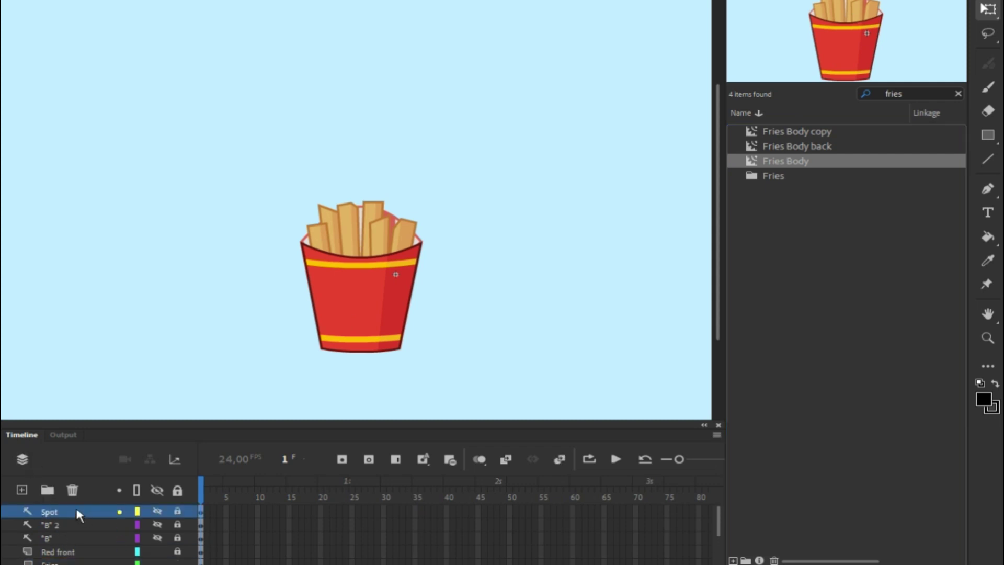
{"action": "right_click", "coordinate": [58, 514]}
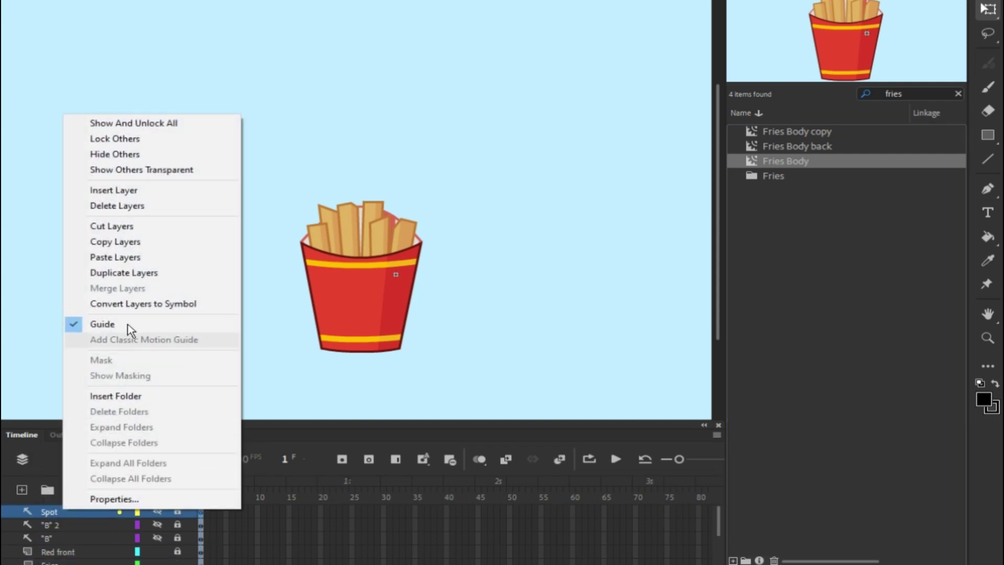
{"action": "left_click", "coordinate": [111, 256]}
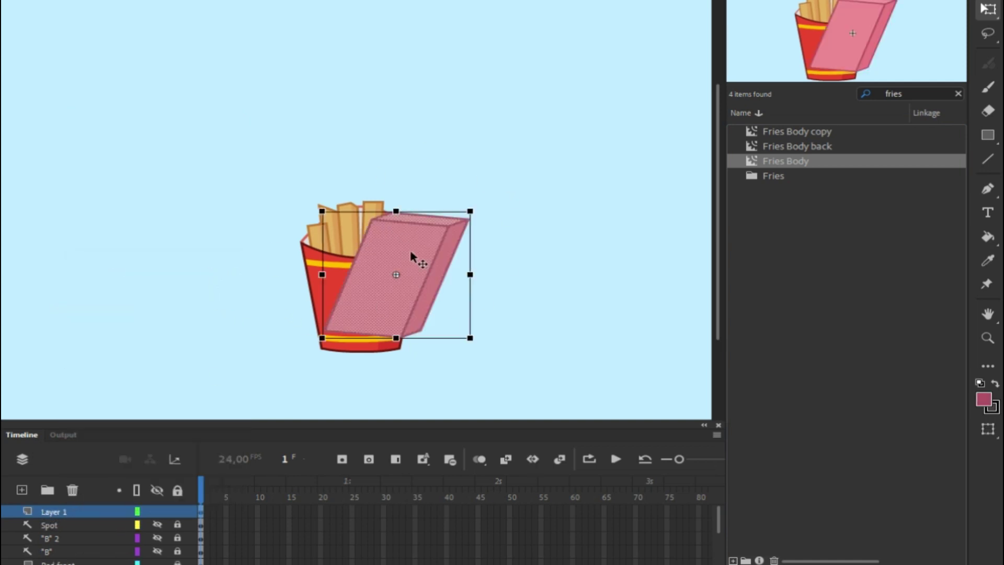
- Move the pasted eraser clear of the fries container to its upper left and select the artwork on Layer 1
{"action": "left_click_drag", "start_coordinate": [385, 257], "coordinate": [372, 106]}
{"action": "left_click", "coordinate": [373, 106]}
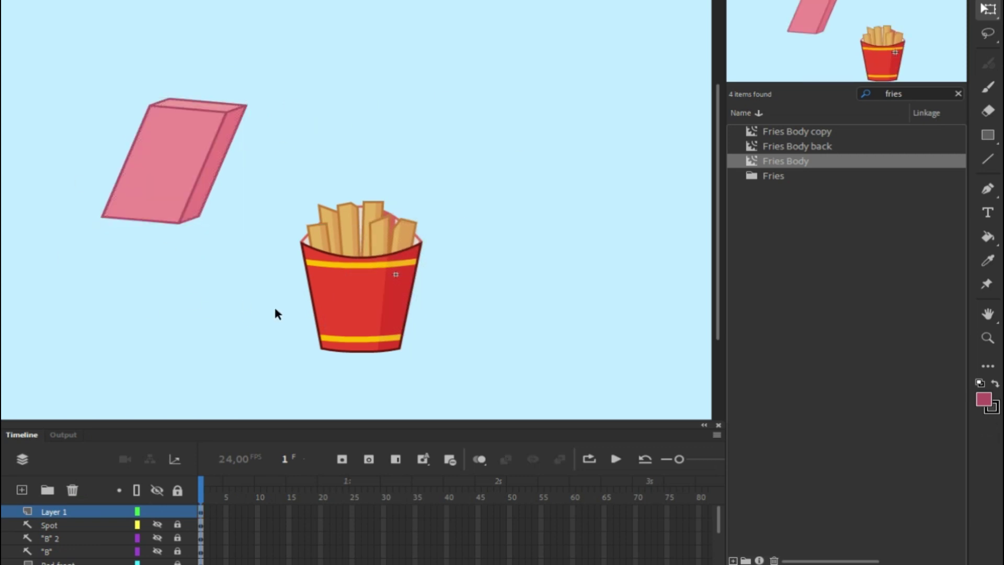
{"action": "left_click_drag", "start_coordinate": [67, 60], "coordinate": [259, 242]}
{"action": "left_click", "coordinate": [68, 67]}
{"action": "left_click", "coordinate": [59, 511]}
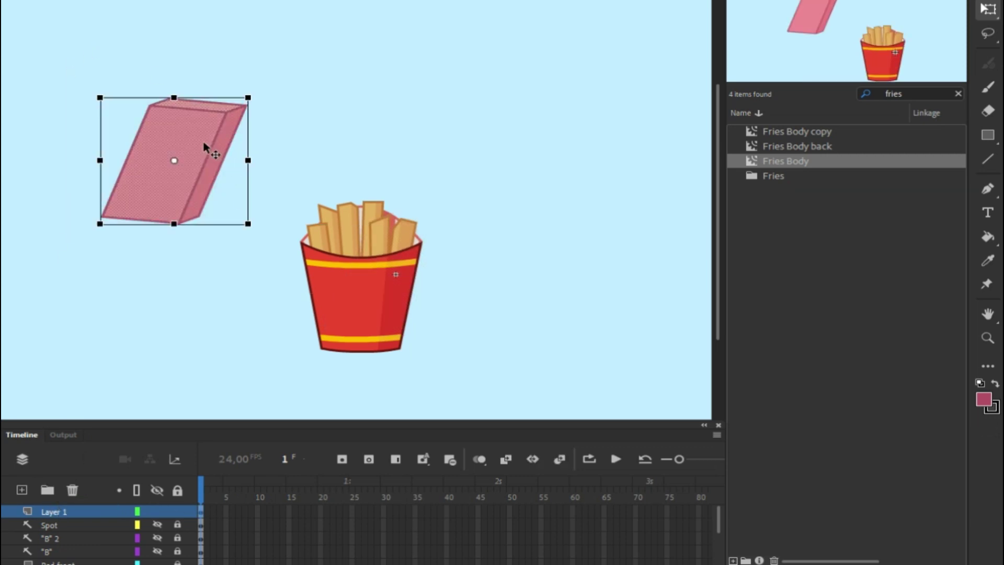
- Move the eraser over the front of the fries container, deselect it and return to the main scene
{"action": "left_click_drag", "start_coordinate": [204, 144], "coordinate": [406, 278]}
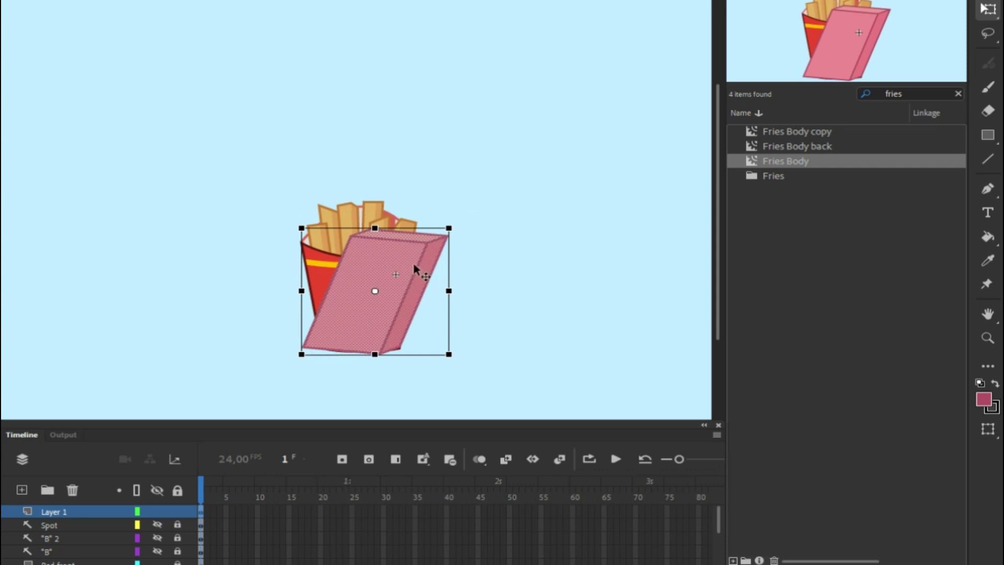
{"action": "left_click_drag", "start_coordinate": [403, 319], "coordinate": [405, 295]}
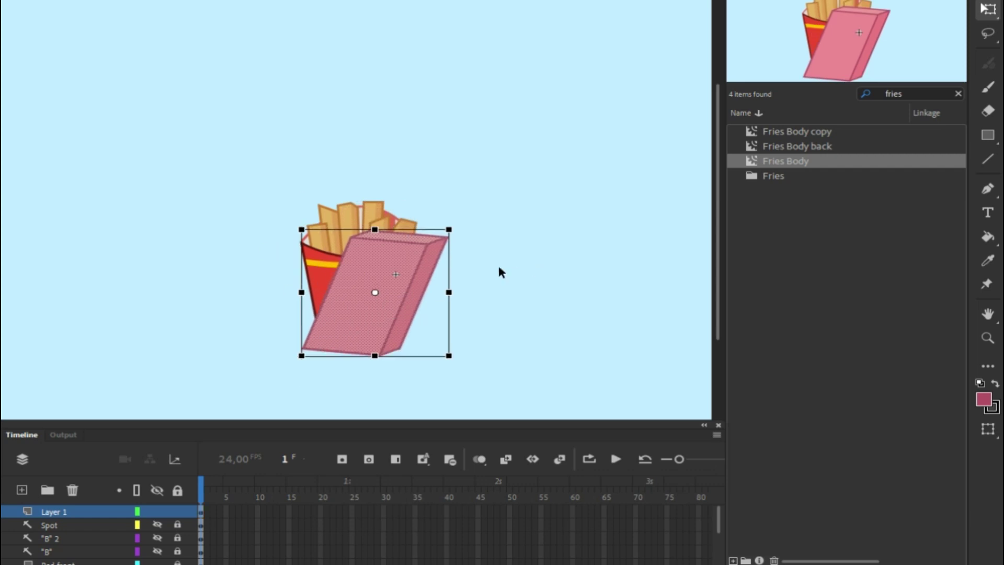
{"action": "key", "text": "Escape"}
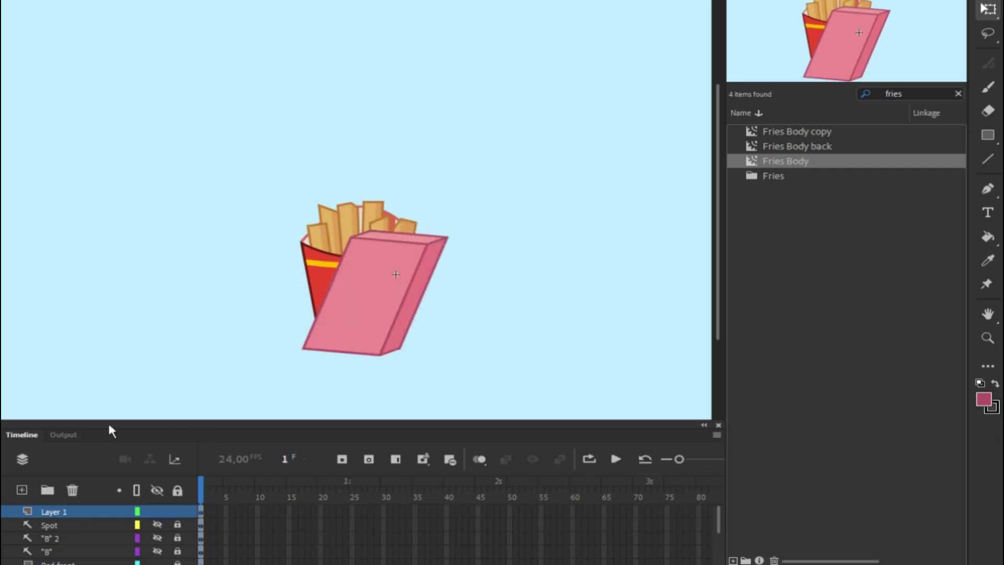
{"action": "double_click", "coordinate": [278, 93]}
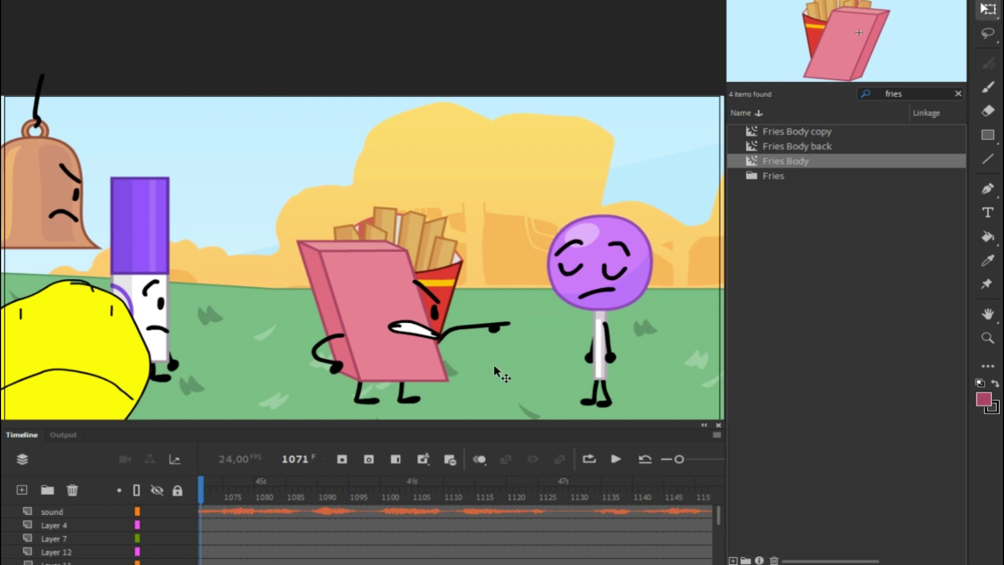
- Reopen the Fries Body symbol and delete the Spot layer and all layers beneath it, keeping only Layer 1
{"action": "double_click", "coordinate": [753, 161]}
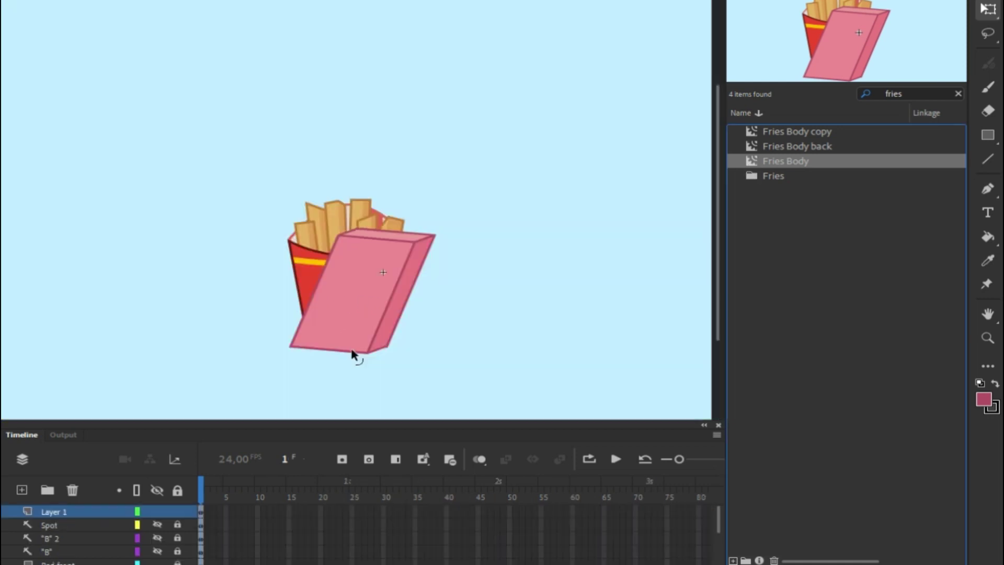
{"action": "left_click", "coordinate": [46, 531]}
{"action": "left_click", "coordinate": [70, 491]}
{"action": "left_click", "coordinate": [70, 492]}
{"action": "left_click", "coordinate": [70, 492]}
{"action": "left_click", "coordinate": [70, 491]}
{"action": "left_click", "coordinate": [70, 492]}
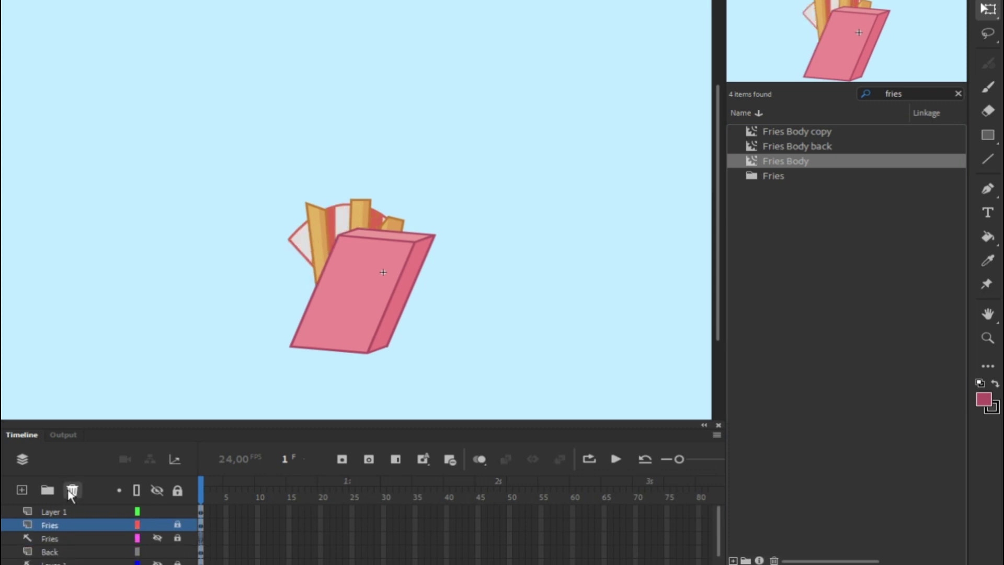
{"action": "left_click", "coordinate": [71, 491]}
{"action": "left_click", "coordinate": [71, 490]}
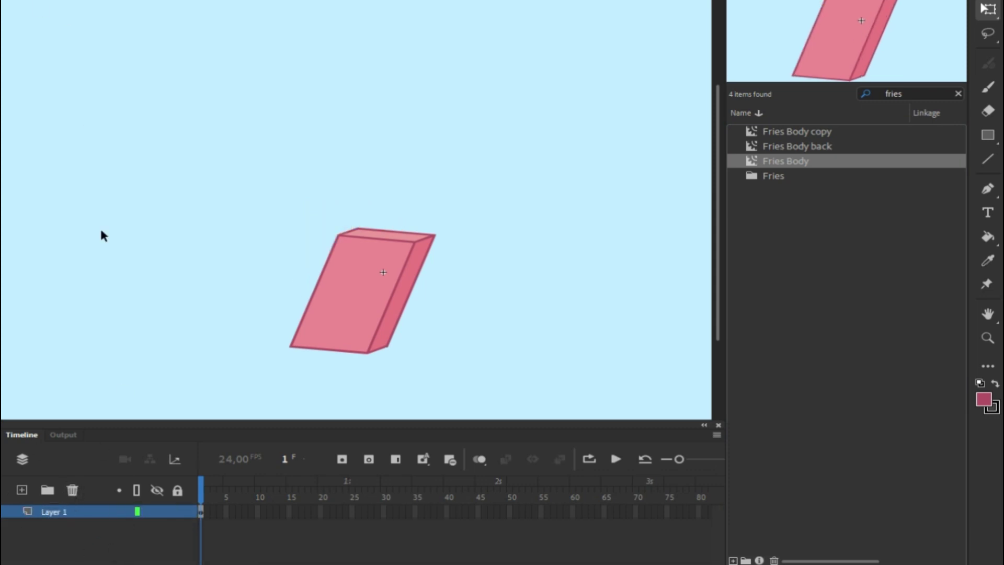
- Return to the main scene and move the playhead to frame 1061
{"action": "left_click_drag", "start_coordinate": [184, 153], "coordinate": [478, 367]}
{"action": "left_click", "coordinate": [425, 104]}
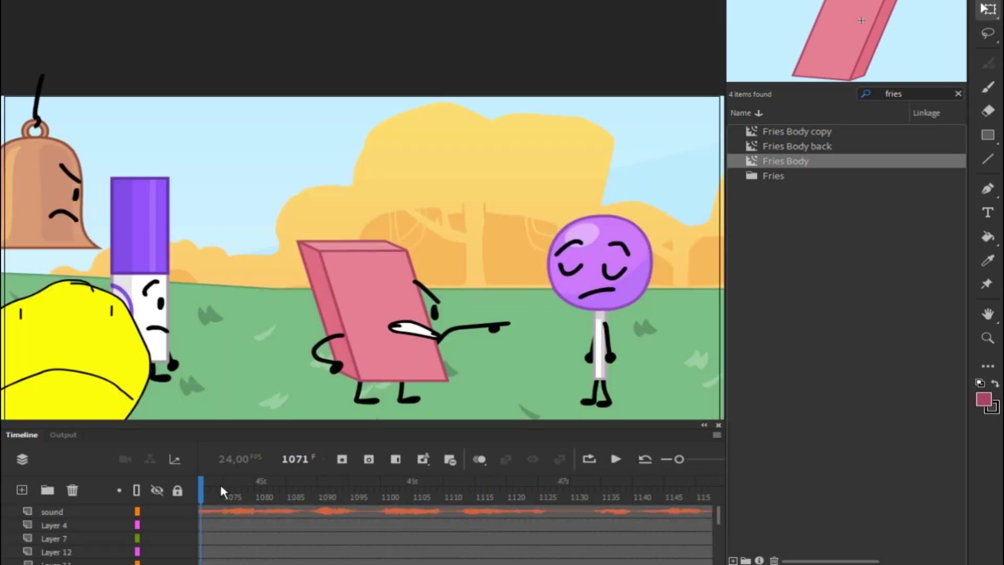
{"action": "left_click_drag", "start_coordinate": [218, 495], "coordinate": [201, 481]}
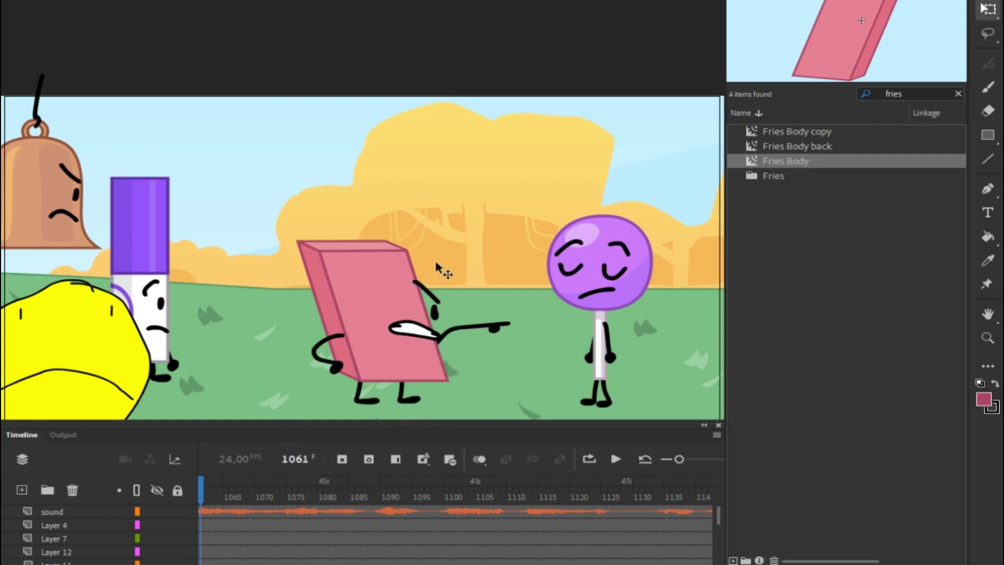
- Open the character's nested symbols down to the eraser body on Layer 1 for in-place editing
{"action": "double_click", "coordinate": [378, 364]}
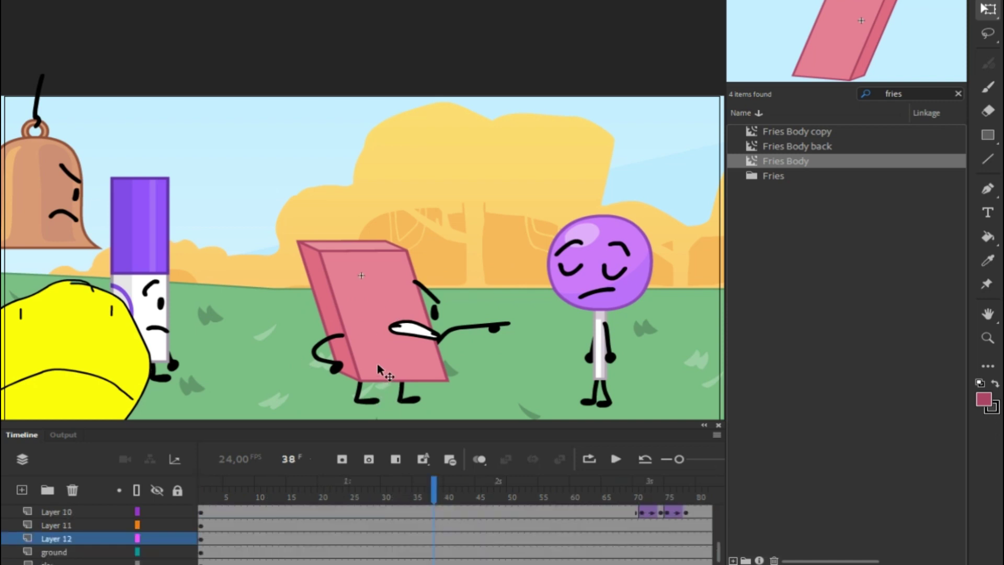
{"action": "key", "text": "ctrl+e"}
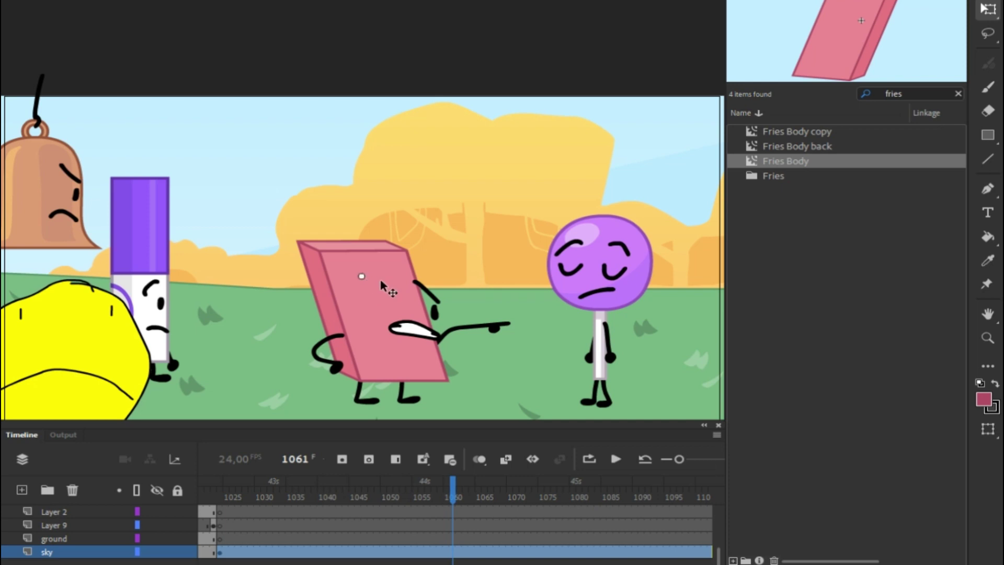
{"action": "double_click", "coordinate": [380, 278]}
{"action": "double_click", "coordinate": [406, 293]}
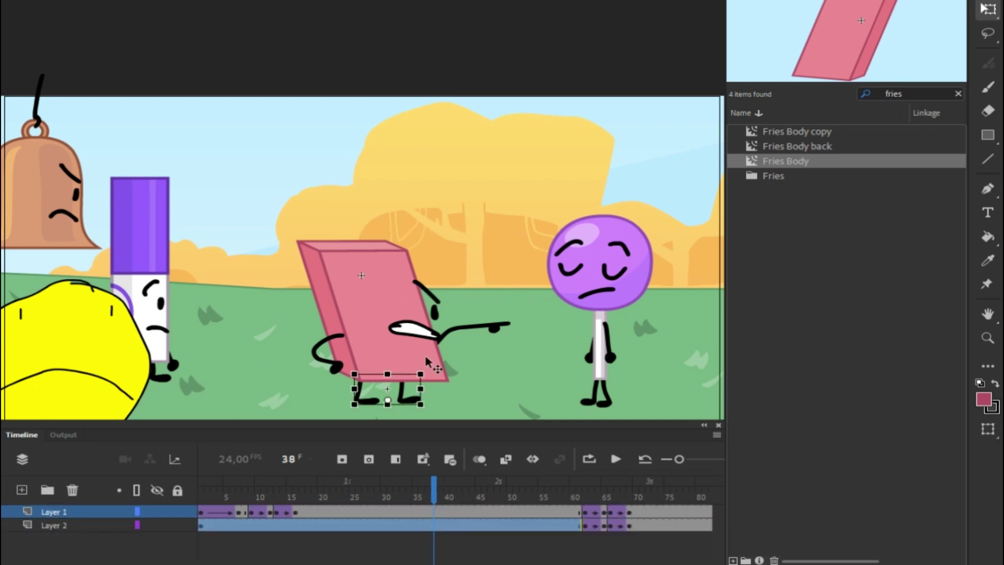
{"action": "double_click", "coordinate": [378, 299]}
{"action": "left_click", "coordinate": [378, 299]}
{"action": "double_click", "coordinate": [375, 295]}
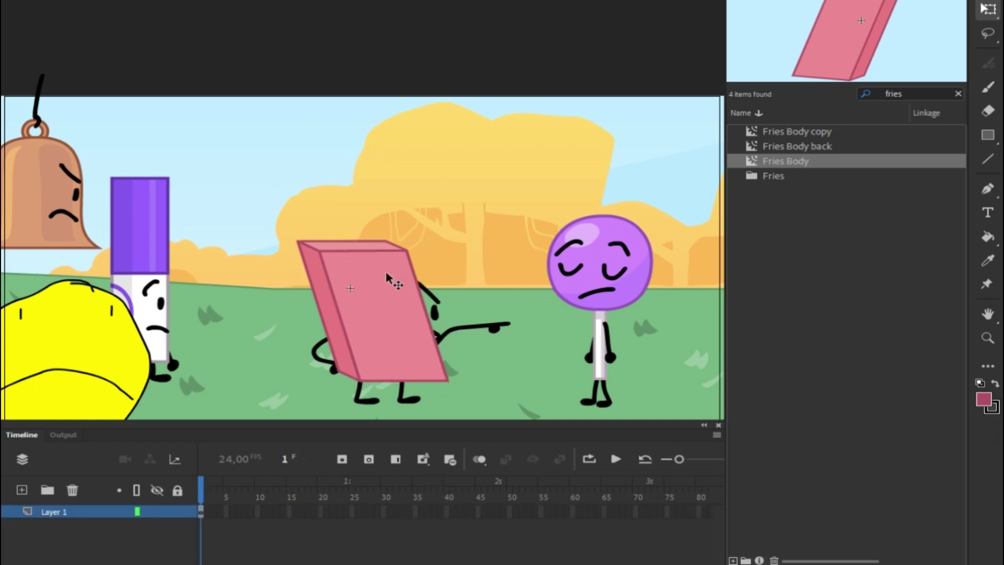
- Shift the eraser body artwork rightward to line up with the character's face, and return to the main scene
{"action": "mouse_move", "coordinate": [251, 211]}
{"action": "left_mouse_down"}
{"action": "mouse_move", "coordinate": [490, 275]}
{"action": "mouse_move", "coordinate": [469, 381]}
{"action": "left_mouse_up"}
{"action": "left_click", "coordinate": [283, 62]}
{"action": "left_click", "coordinate": [63, 510]}
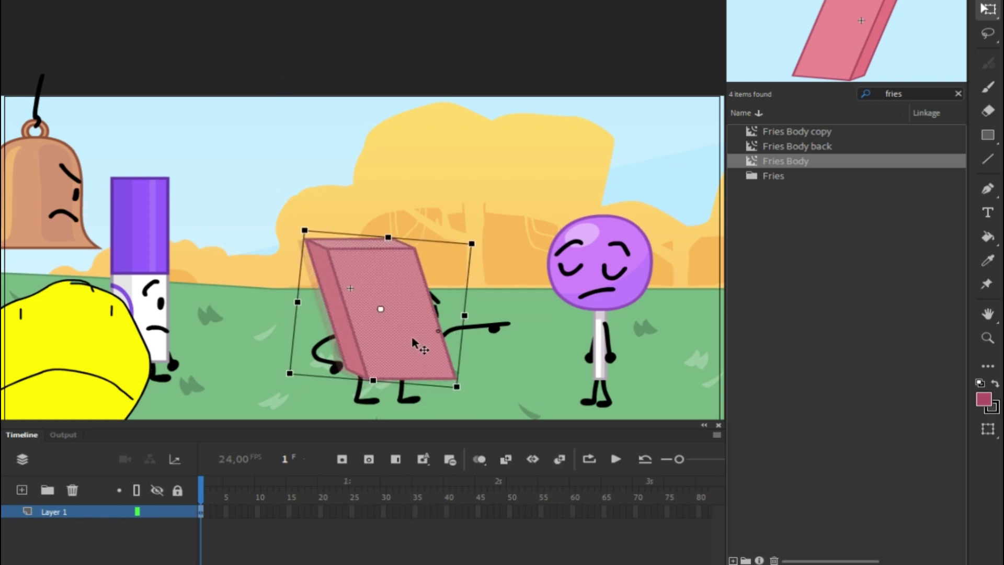
{"action": "left_click_drag", "start_coordinate": [412, 338], "coordinate": [418, 337]}
{"action": "double_click", "coordinate": [166, 38]}
{"action": "double_click", "coordinate": [167, 38]}
{"action": "left_click", "coordinate": [166, 37]}
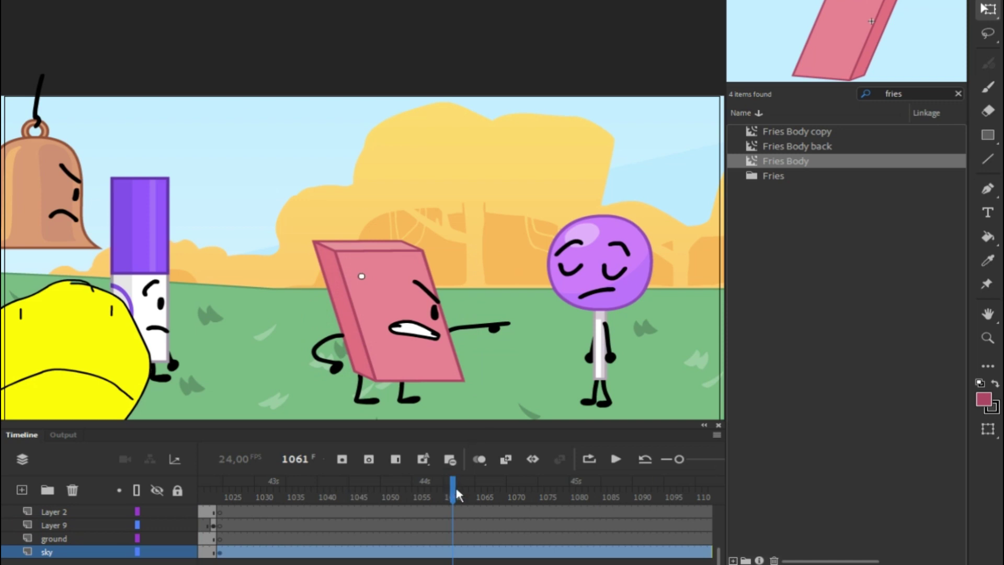
- Scrub the main timeline to frames 1034 and 1049 to check the eraser character's poses, and enlarge the stage area
{"action": "left_click_drag", "start_coordinate": [457, 485], "coordinate": [284, 464]}
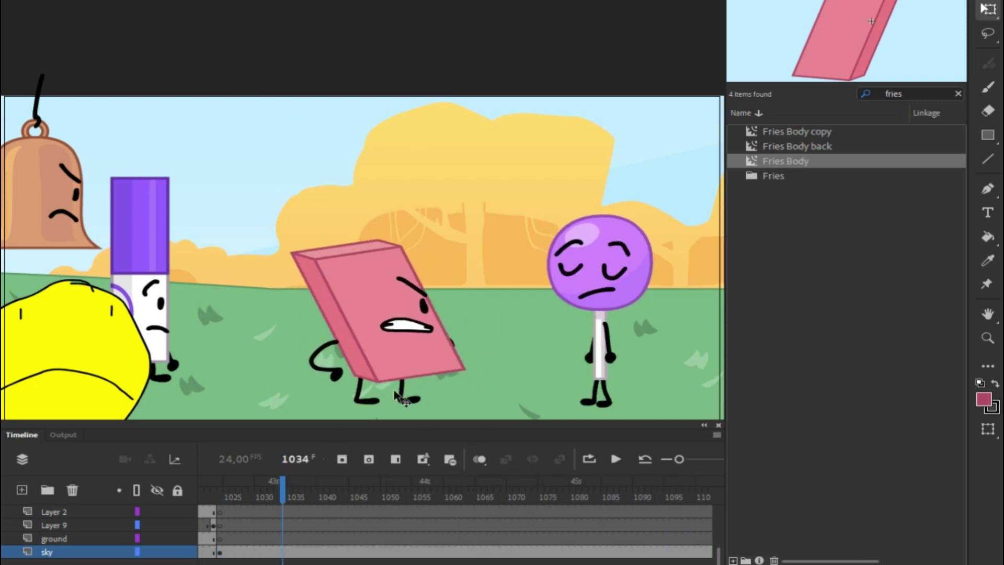
{"action": "left_click_drag", "start_coordinate": [284, 492], "coordinate": [384, 480]}
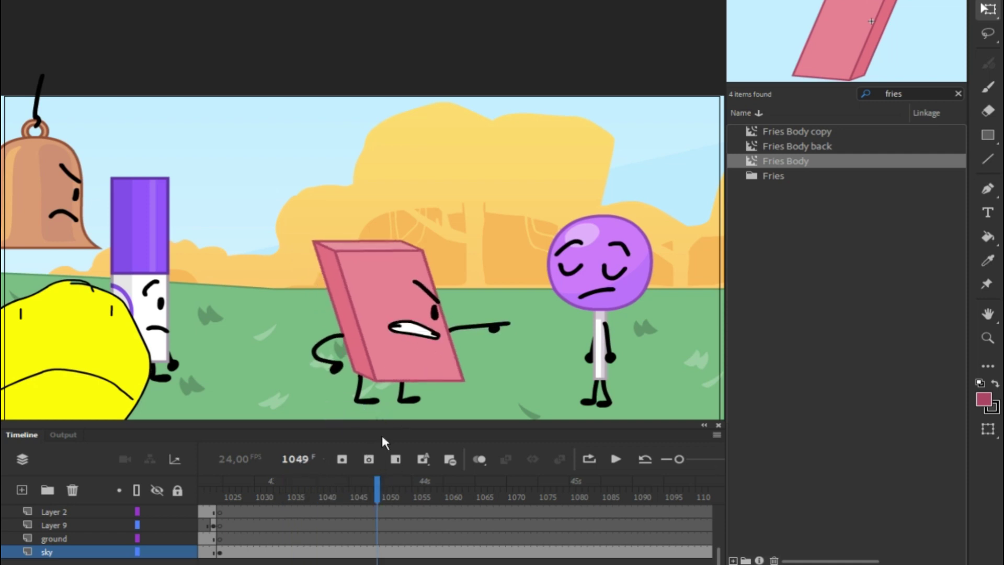
{"action": "left_click_drag", "start_coordinate": [385, 425], "coordinate": [387, 467]}
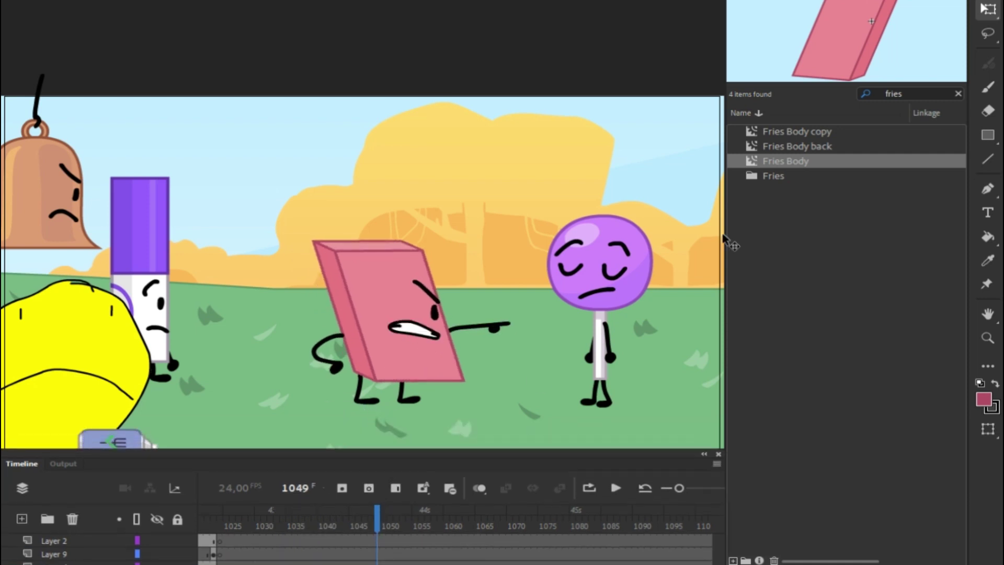
- Compare the Fries Body library symbol with the body instance nested inside the character, and return to the main scene
{"action": "double_click", "coordinate": [750, 159]}
{"action": "key", "text": "ctrl+a"}
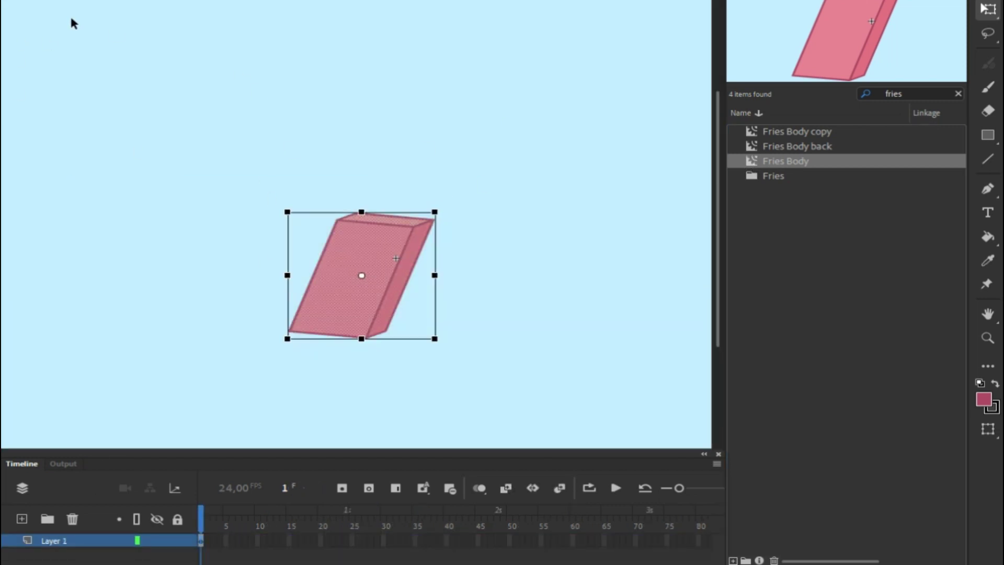
{"action": "double_click", "coordinate": [104, 128]}
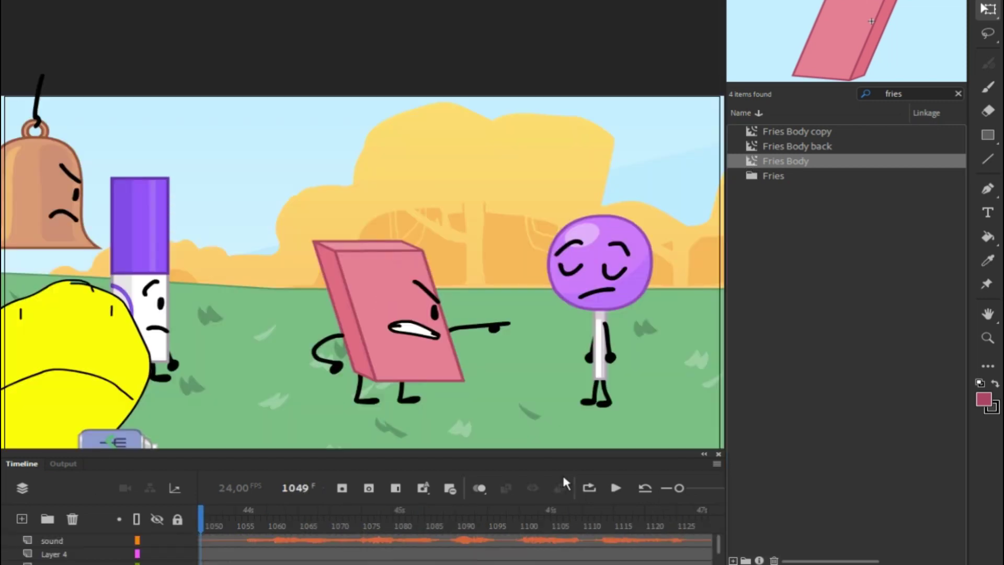
{"action": "double_click", "coordinate": [376, 275]}
{"action": "left_click", "coordinate": [390, 298]}
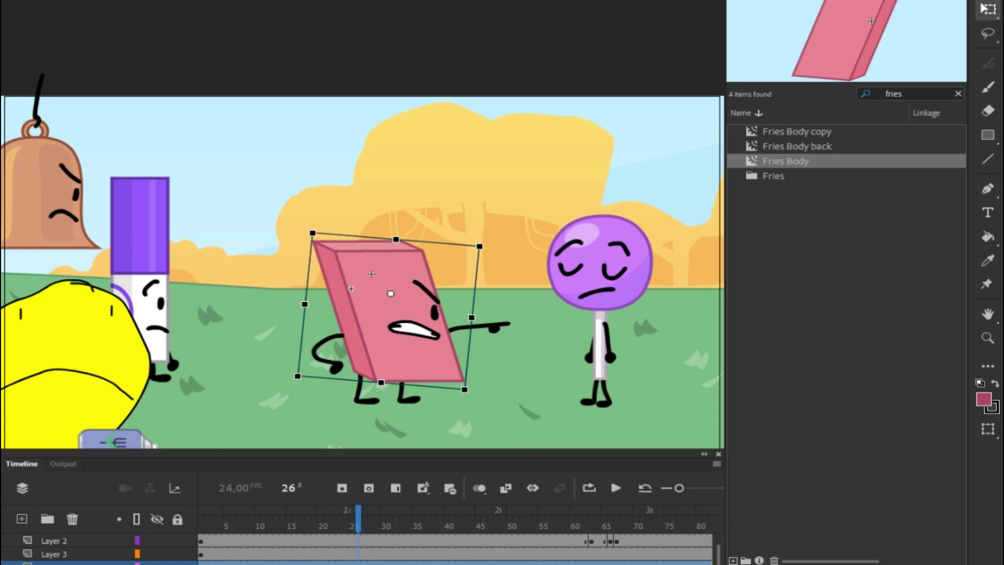
{"action": "double_click", "coordinate": [393, 83]}
{"action": "double_click", "coordinate": [393, 83]}
{"action": "double_click", "coordinate": [393, 83]}
{"action": "left_click", "coordinate": [393, 83]}
- Open the Fries Body symbol, try moving its artwork away from the registration point to the left, and undo the move
{"action": "left_click", "coordinate": [748, 159]}
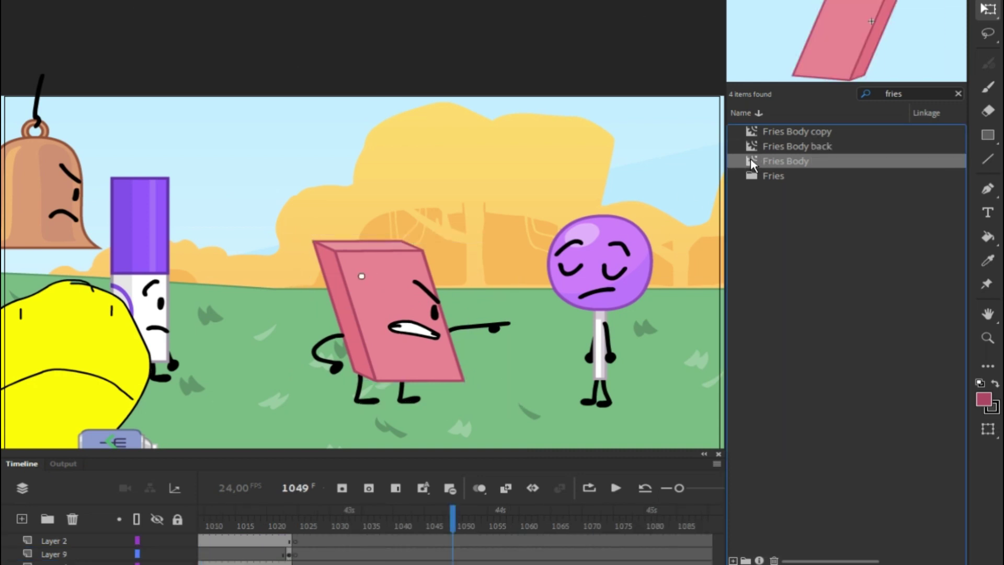
{"action": "double_click", "coordinate": [751, 159]}
{"action": "left_click_drag", "start_coordinate": [411, 125], "coordinate": [278, 410]}
{"action": "left_click_drag", "start_coordinate": [503, 117], "coordinate": [243, 435]}
{"action": "left_click_drag", "start_coordinate": [322, 308], "coordinate": [217, 307]}
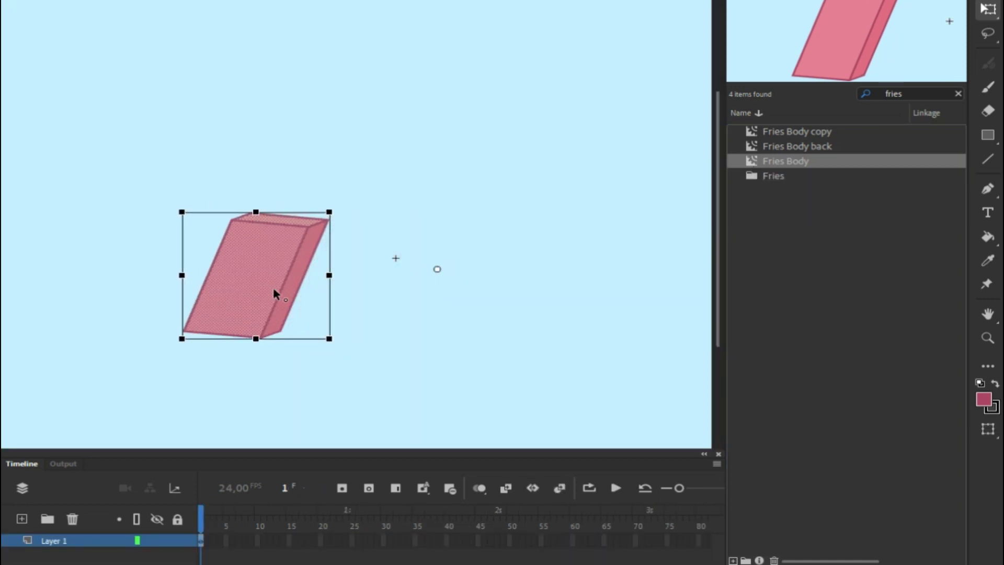
{"action": "left_click_drag", "start_coordinate": [273, 294], "coordinate": [270, 292]}
{"action": "key", "text": "ctrl+z"}
{"action": "key", "text": "ctrl+z"}
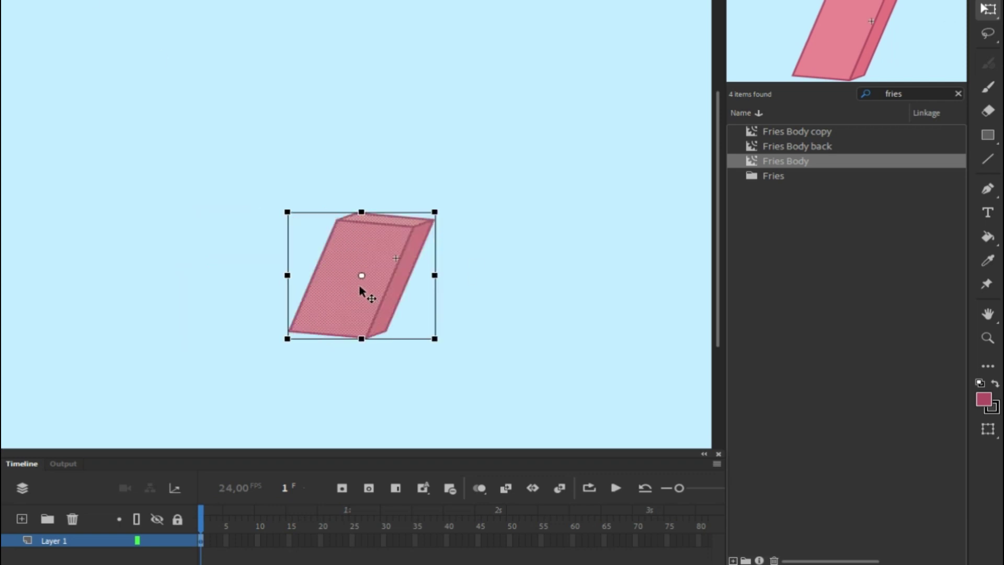
- Try rotating the artwork about its lower-left and upper-right corners, undo each rotation, recentre the transformation point and return to the main scene
{"action": "left_click_drag", "start_coordinate": [338, 299], "coordinate": [297, 332]}
{"action": "left_click_drag", "start_coordinate": [448, 224], "coordinate": [343, 182]}
{"action": "key", "text": "ctrl+z"}
{"action": "left_click_drag", "start_coordinate": [297, 332], "coordinate": [423, 230]}
{"action": "left_click_drag", "start_coordinate": [283, 354], "coordinate": [374, 91]}
{"action": "key", "text": "ctrl+z"}
{"action": "left_click_drag", "start_coordinate": [421, 229], "coordinate": [362, 275]}
{"action": "key", "text": "ctrl+e"}
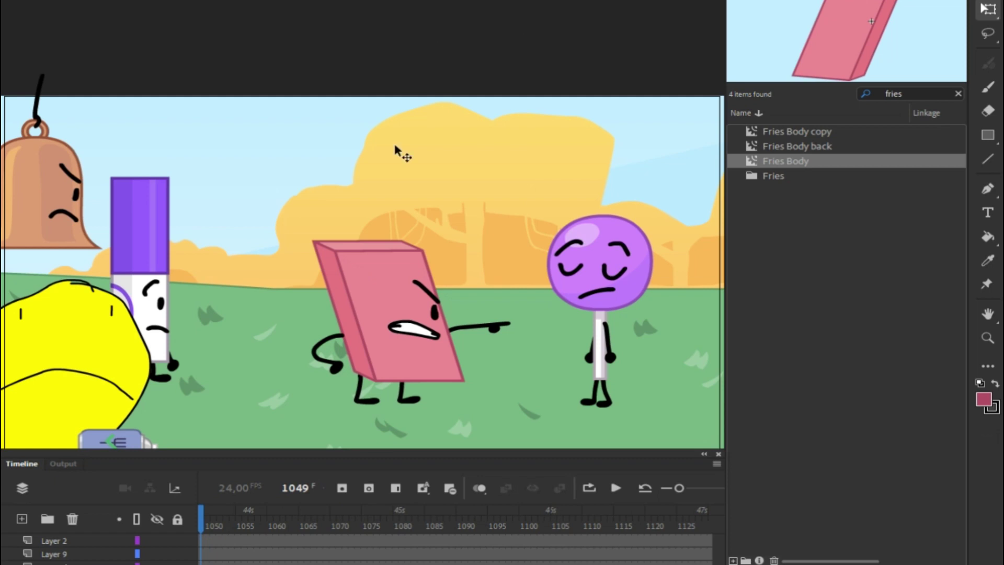
- Move the playhead to frame 1065 and create a new Full HD 1920 x 1080 ActionScript 3.0 document at 30 fps
{"action": "left_click_drag", "start_coordinate": [204, 520], "coordinate": [302, 518]}
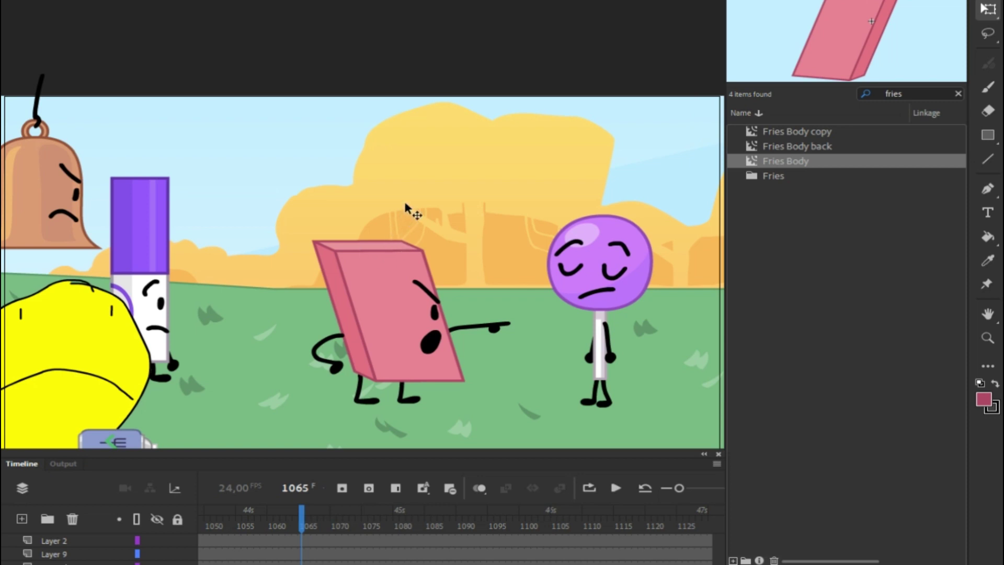
{"action": "key", "text": "ctrl+Return"}
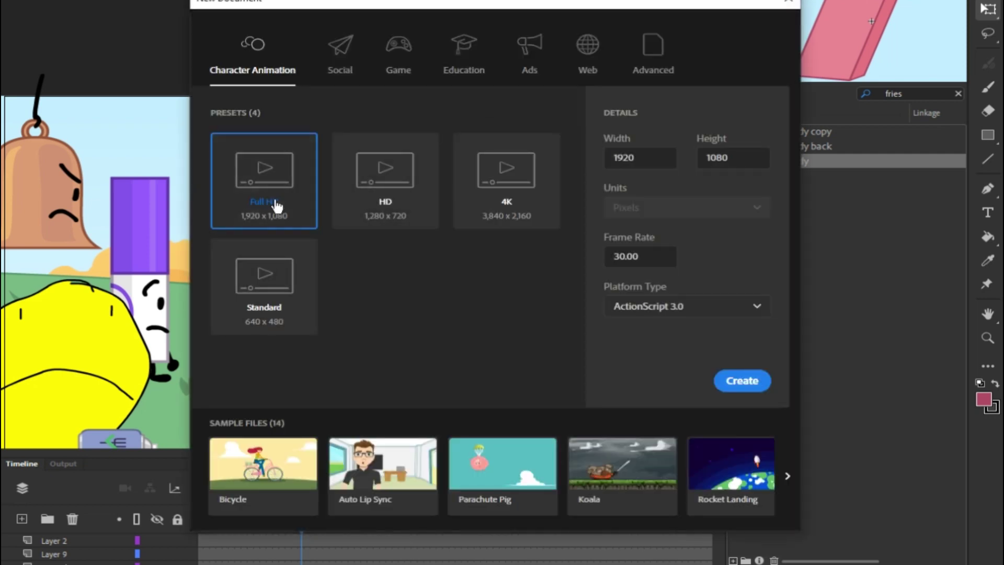
{"action": "left_click", "coordinate": [740, 381]}
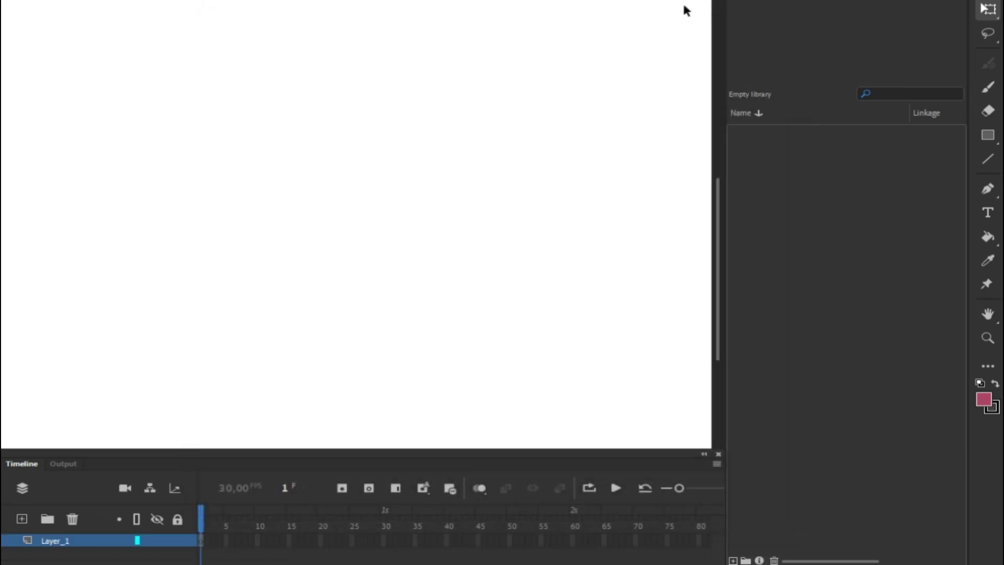
- Return to the original document, place the Fries Body symbol on the stage above the eraser character and copy the instance
{"action": "left_click", "coordinate": [714, 1]}
{"action": "left_click", "coordinate": [724, 2]}
{"action": "mouse_move", "coordinate": [439, 470]}
{"action": "left_mouse_down"}
{"action": "mouse_move", "coordinate": [435, 488]}
{"action": "mouse_move", "coordinate": [438, 471]}
{"action": "left_mouse_up"}
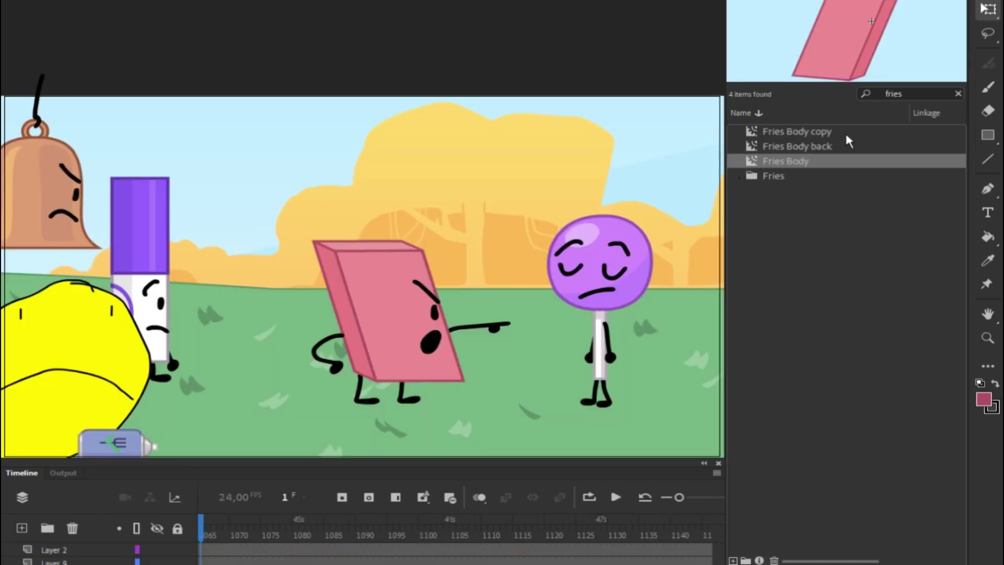
{"action": "left_click_drag", "start_coordinate": [751, 157], "coordinate": [388, 166]}
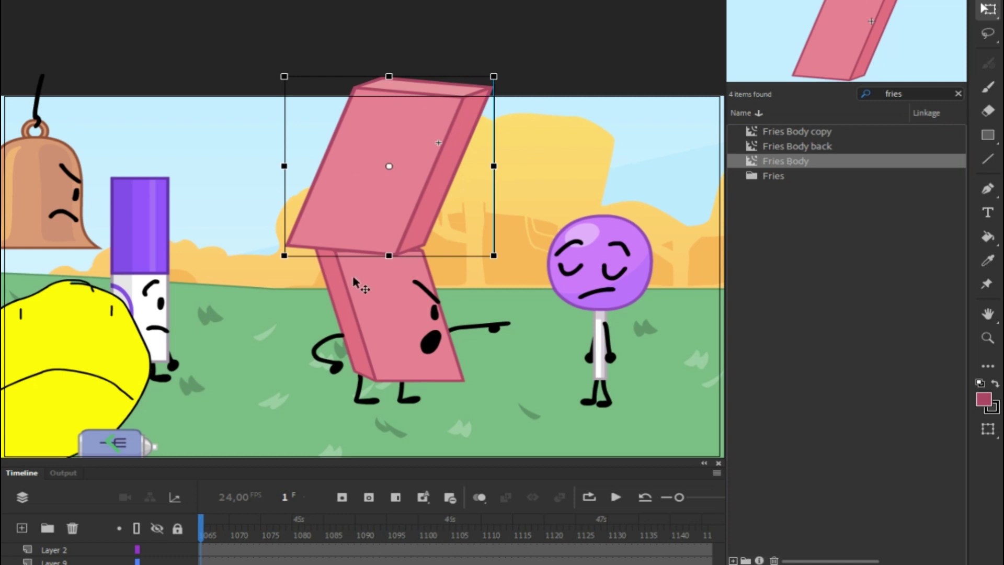
{"action": "right_click", "coordinate": [402, 203]}
{"action": "left_click", "coordinate": [434, 83]}
- Paste the copied body into the center of the new document, move it to the stage's upper-left corner and deselect it
{"action": "right_click", "coordinate": [388, 195]}
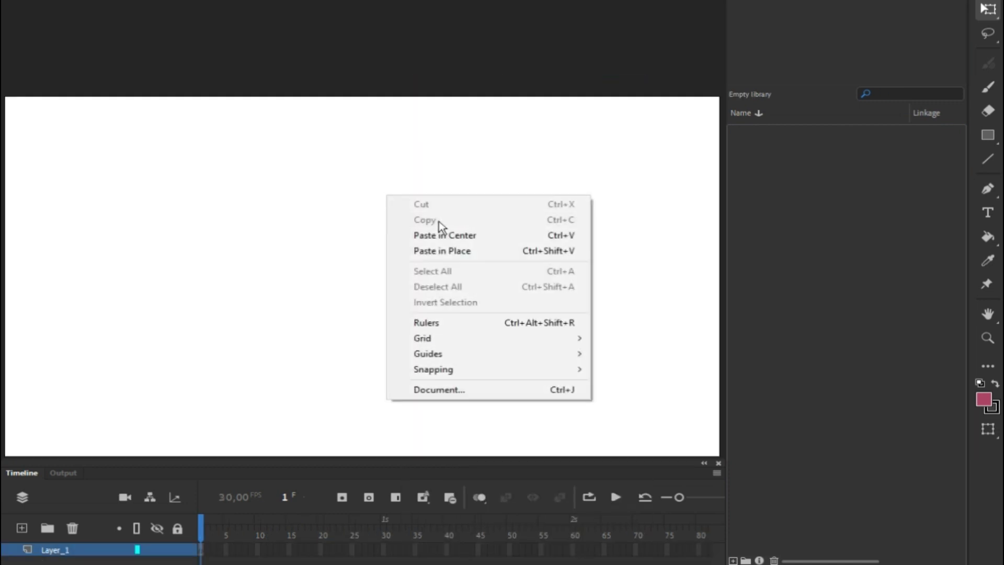
{"action": "left_click", "coordinate": [445, 236]}
{"action": "left_click_drag", "start_coordinate": [383, 273], "coordinate": [56, 119]}
{"action": "key", "text": "ctrl+shift+a"}
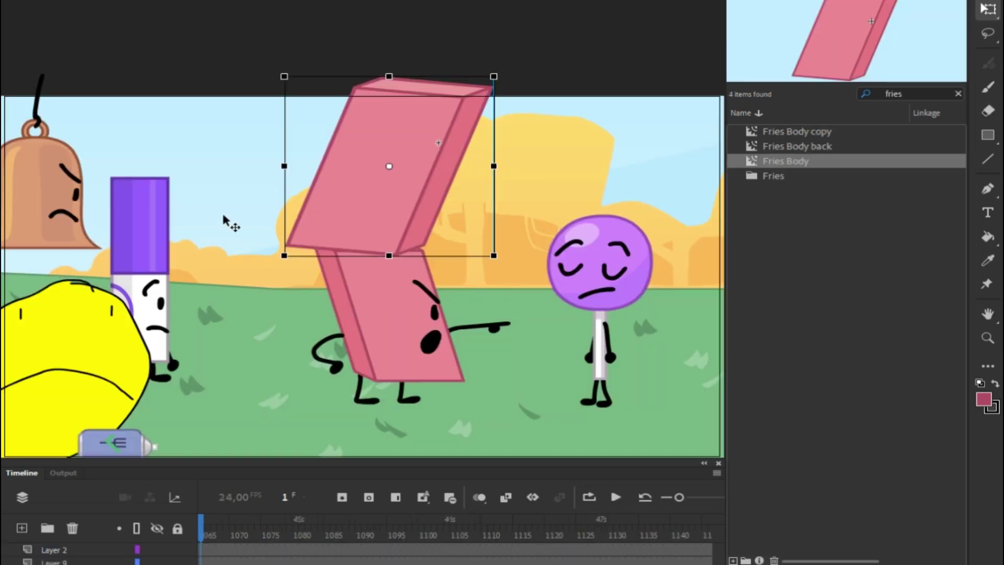
- Remove the extra body instance from the original scene, restore the Fries Body symbol's deleted layers and delete its eraser Layer 1
{"action": "key", "text": "period"}
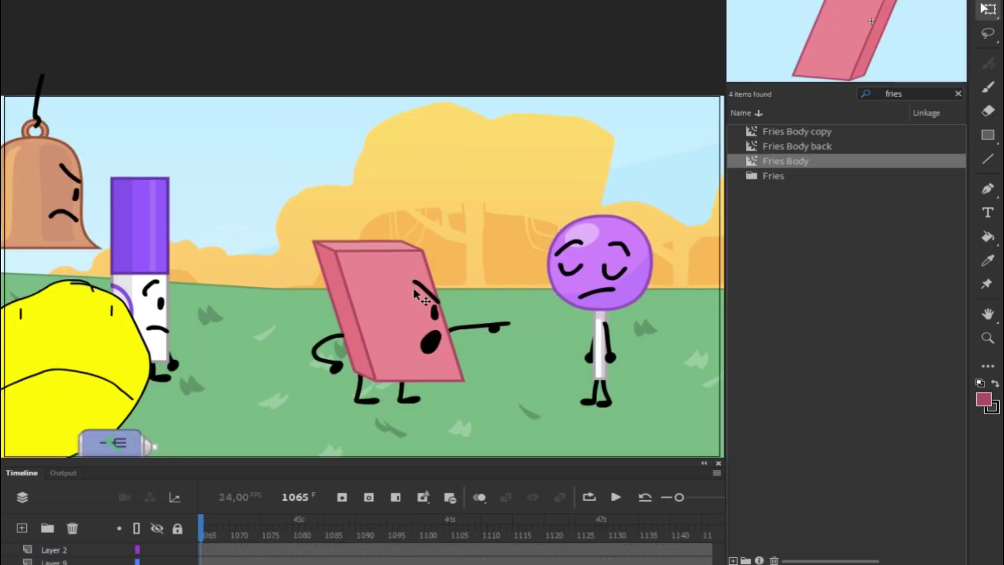
{"action": "key", "text": "ctrl+shift+v"}
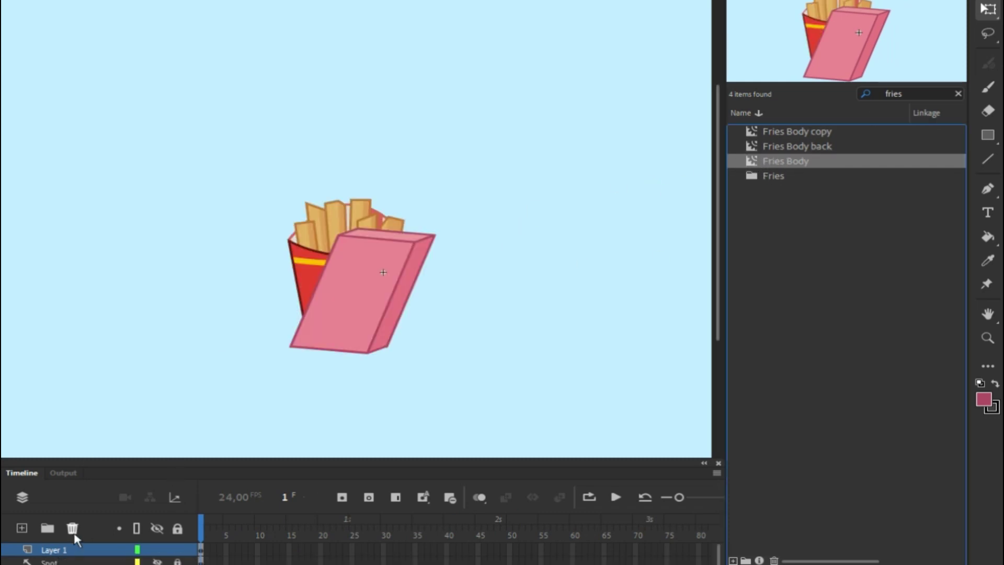
{"action": "left_click", "coordinate": [72, 527]}
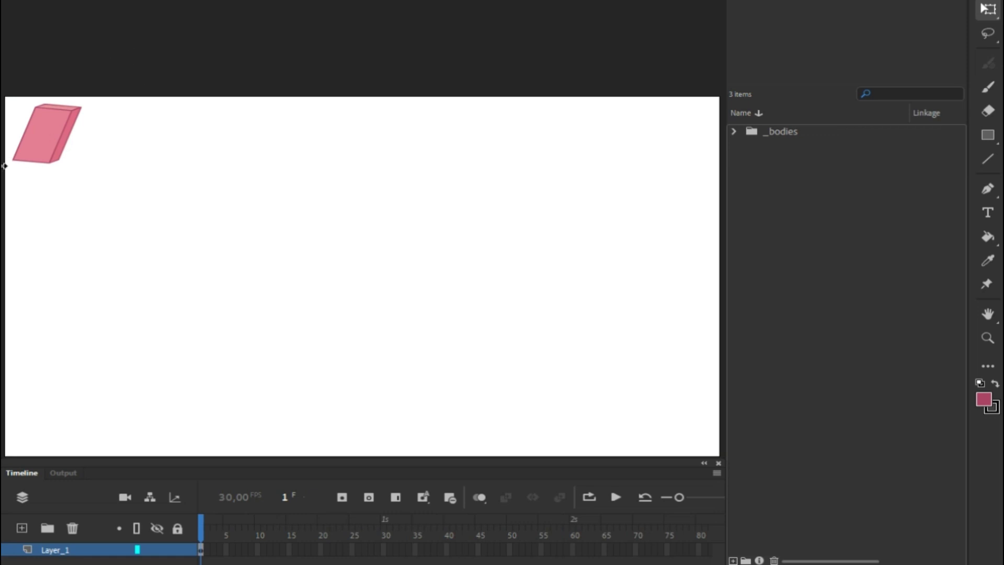
- Paste the eraser body copied from the new document into the original scene, replacing existing library items, and delete the pasted instance
{"action": "right_click", "coordinate": [46, 135]}
{"action": "left_click", "coordinate": [84, 84]}
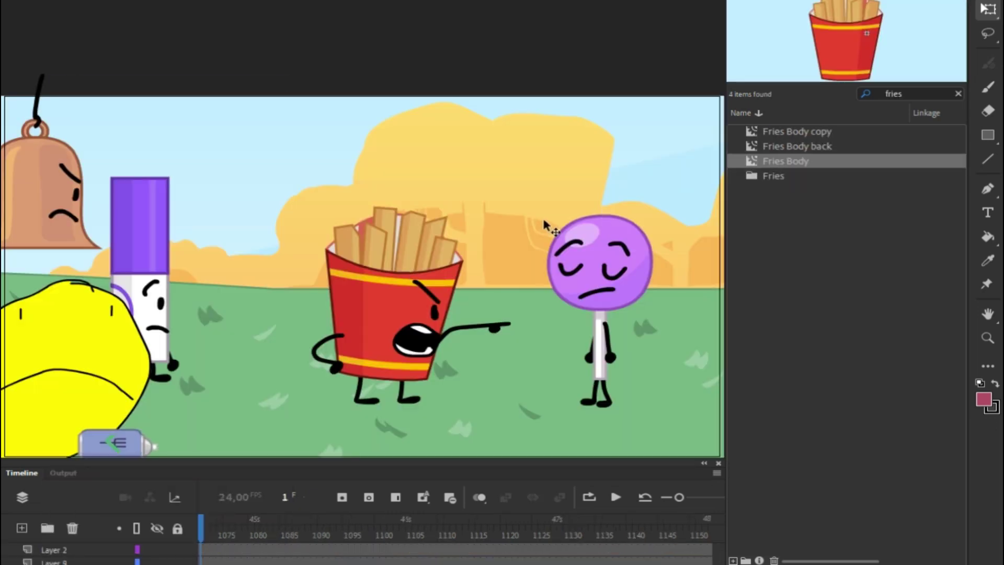
{"action": "right_click", "coordinate": [340, 28]}
{"action": "left_click", "coordinate": [407, 73]}
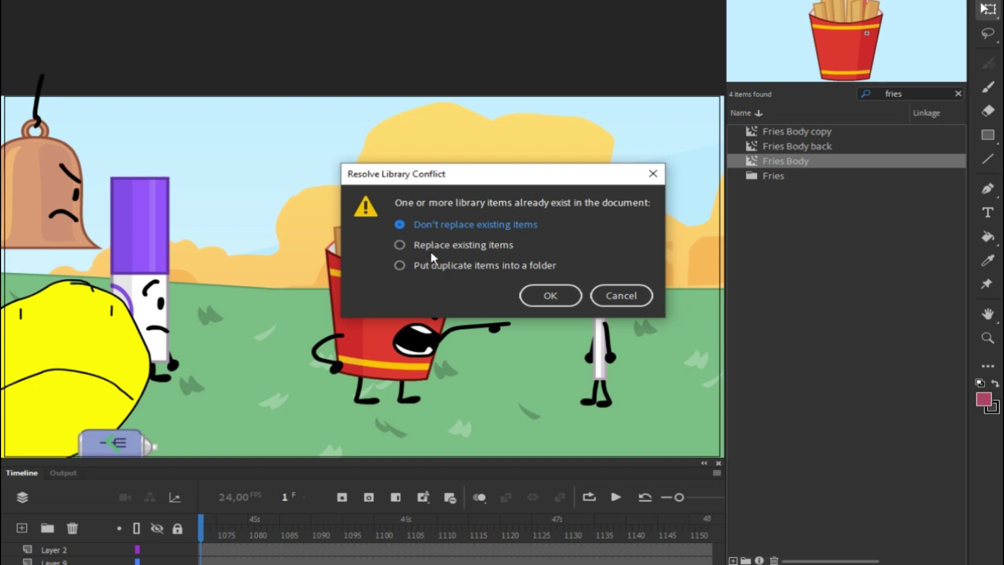
{"action": "left_click", "coordinate": [490, 245]}
{"action": "left_click", "coordinate": [550, 295]}
{"action": "key", "text": "Delete"}
- Scrub through the scene around frames 1109 to 1120 and preview the Fries Body symbol in the library to check the replacement
{"action": "left_click_drag", "start_coordinate": [205, 520], "coordinate": [478, 505]}
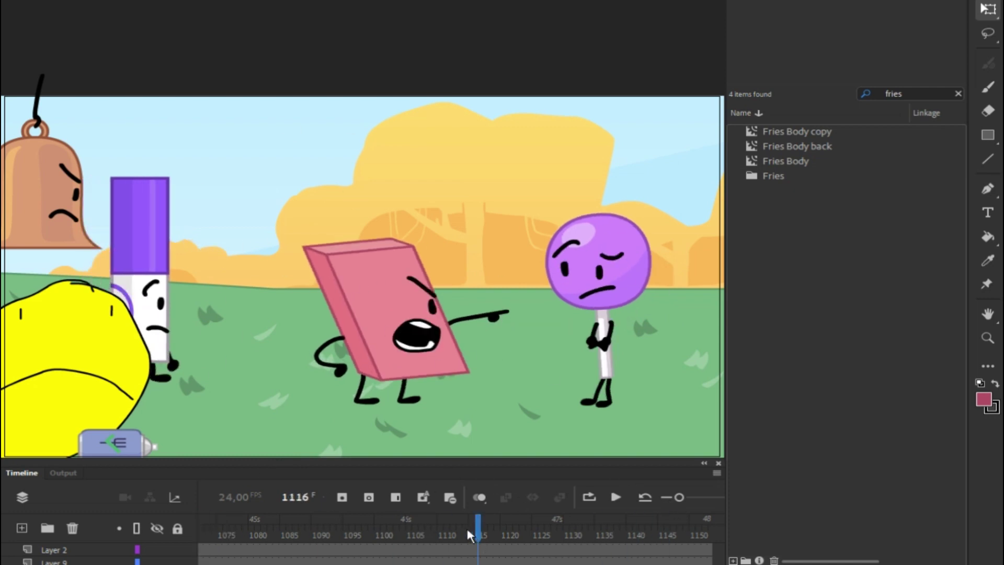
{"action": "left_click", "coordinate": [434, 525]}
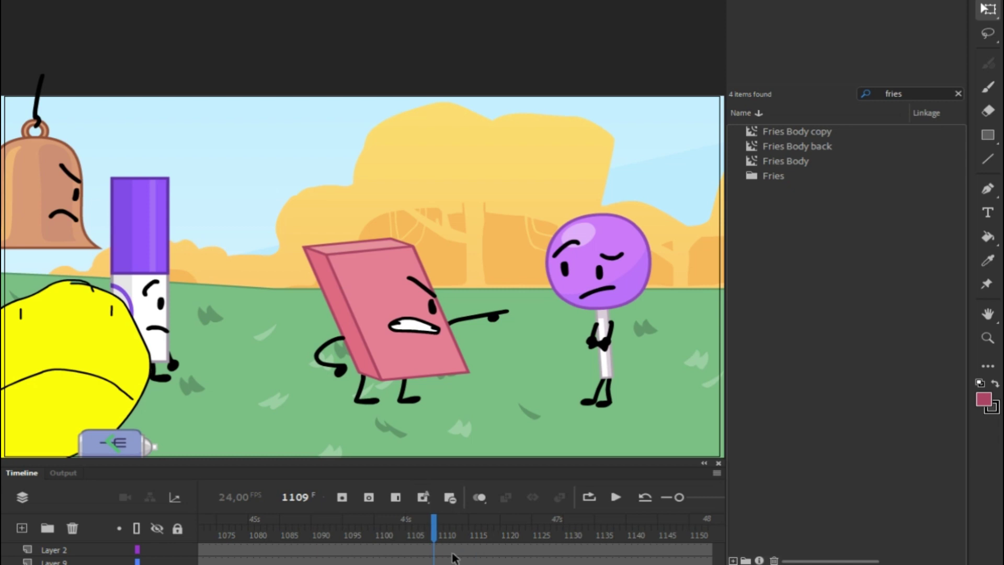
{"action": "left_click_drag", "start_coordinate": [441, 525], "coordinate": [473, 528]}
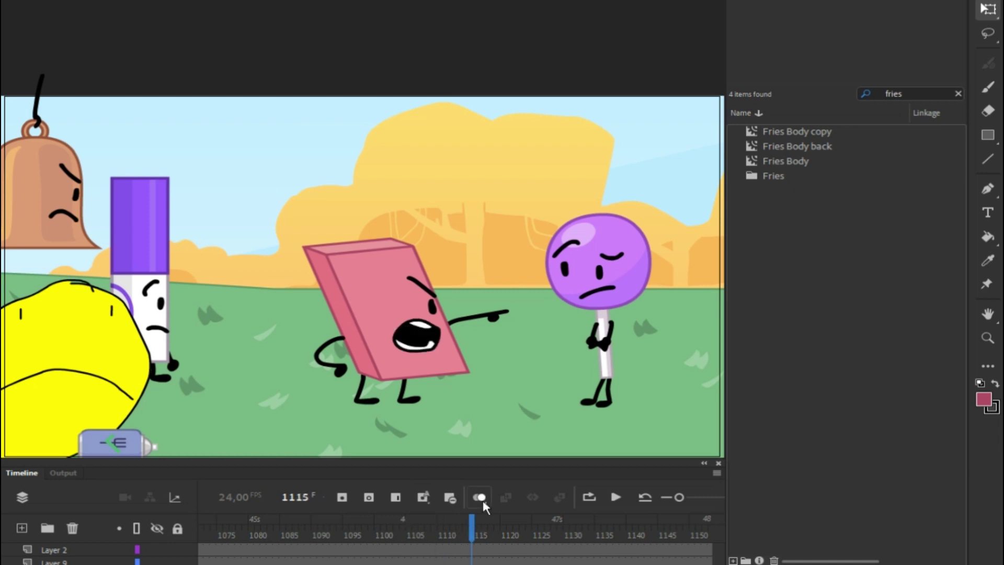
{"action": "left_click", "coordinate": [754, 121]}
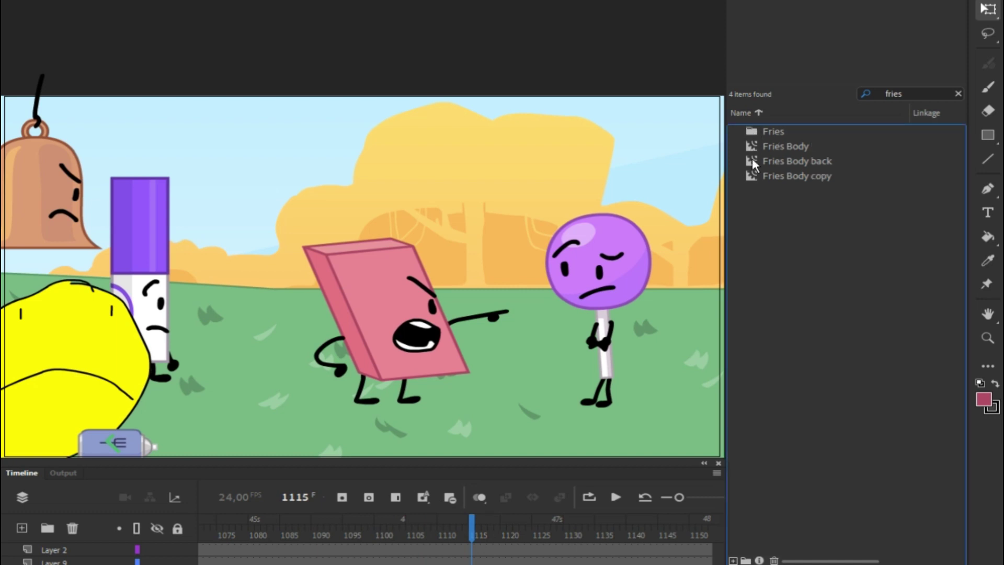
{"action": "left_click", "coordinate": [755, 116]}
{"action": "left_click", "coordinate": [755, 161]}
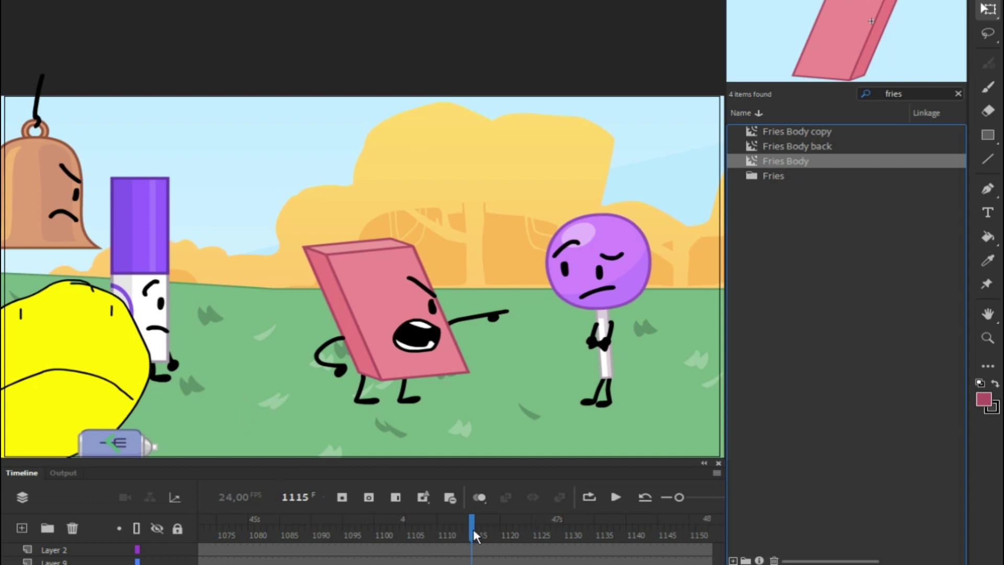
{"action": "left_click_drag", "start_coordinate": [476, 529], "coordinate": [506, 526]}
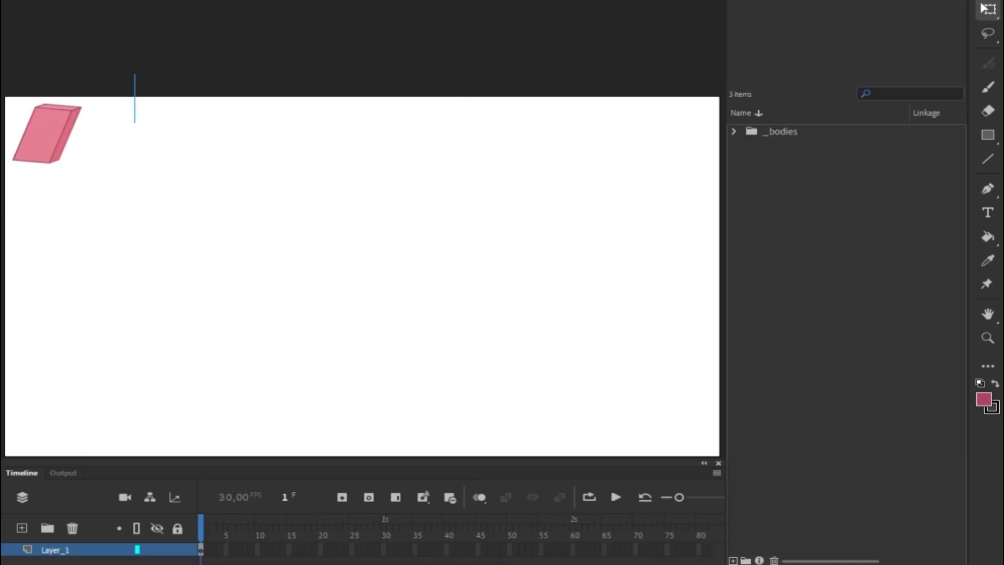
- Try deleting the ground and tree background inside the scene symbol and undo the deletion
{"action": "left_click_drag", "start_coordinate": [32, 51], "coordinate": [282, 157]}
{"action": "left_click", "coordinate": [145, 17]}
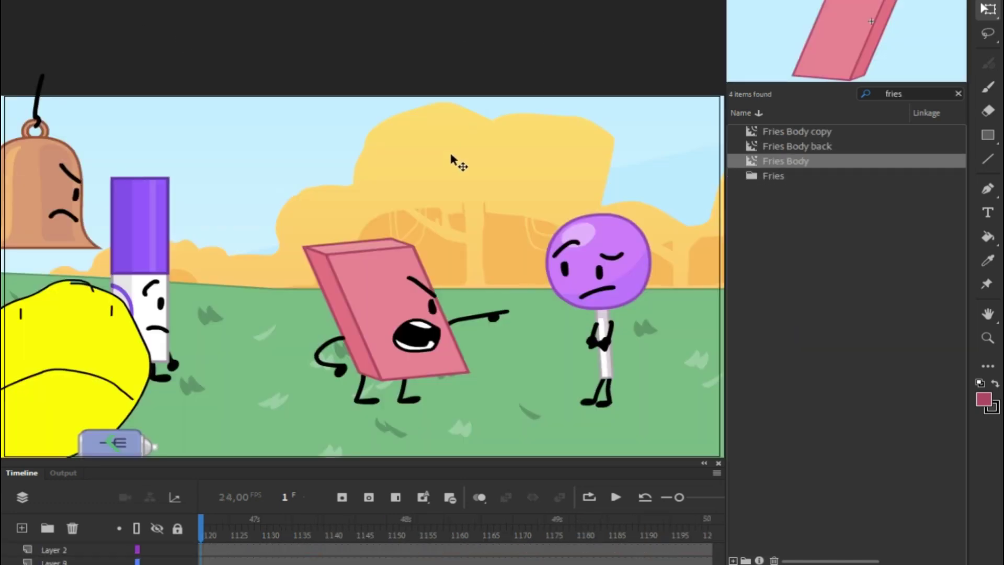
{"action": "right_click", "coordinate": [478, 180]}
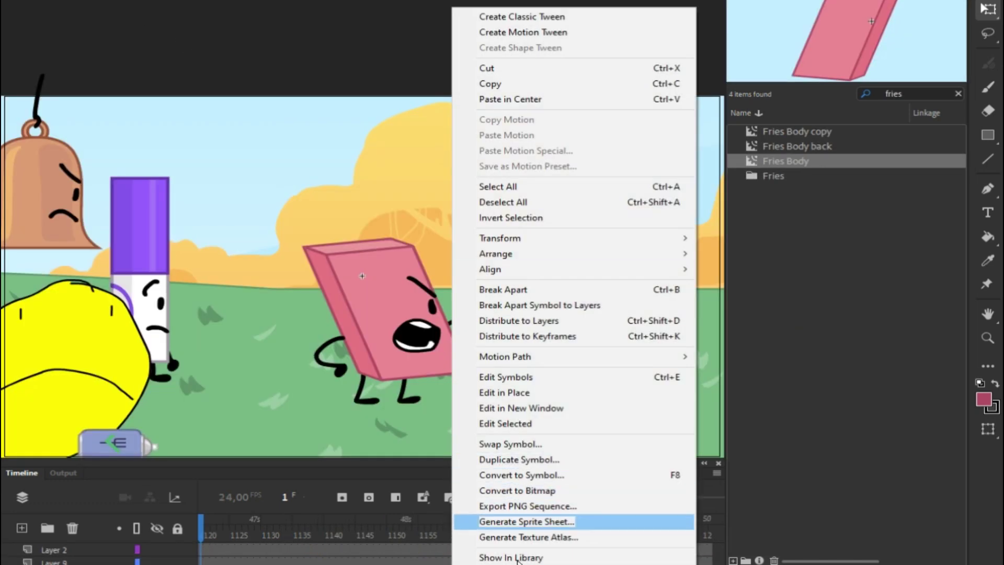
{"action": "left_click", "coordinate": [264, 70]}
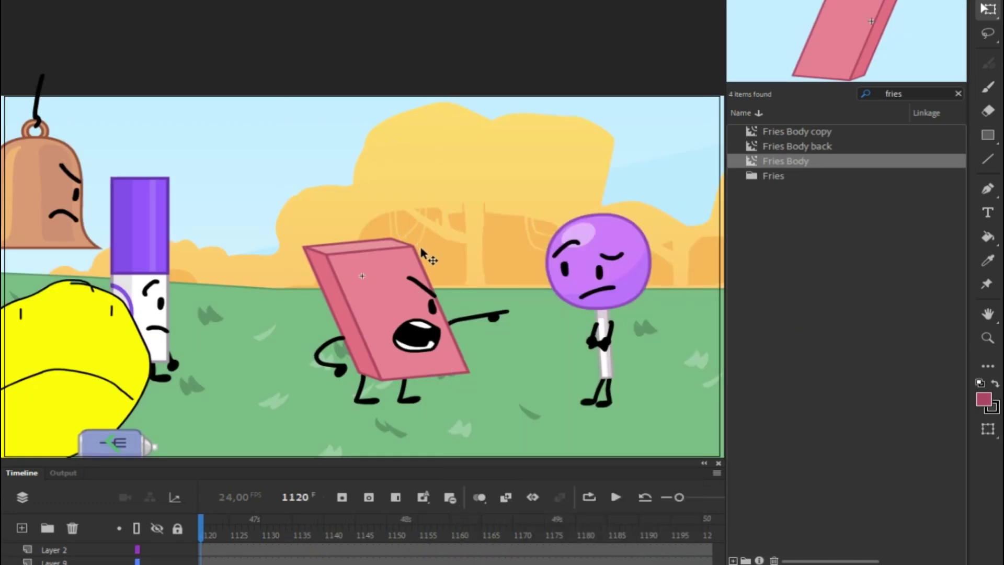
{"action": "key", "text": "Delete"}
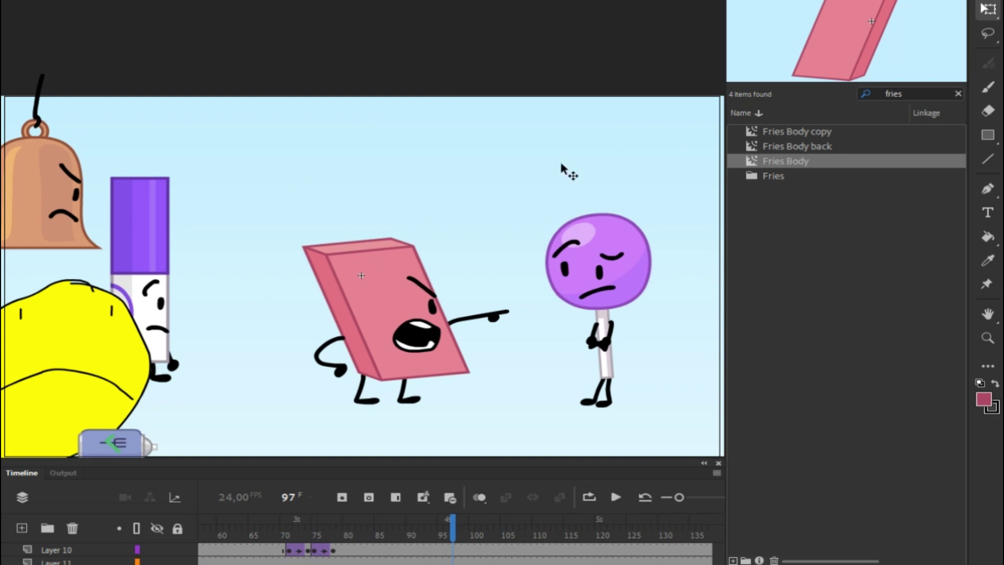
{"action": "key", "text": "ctrl+z"}
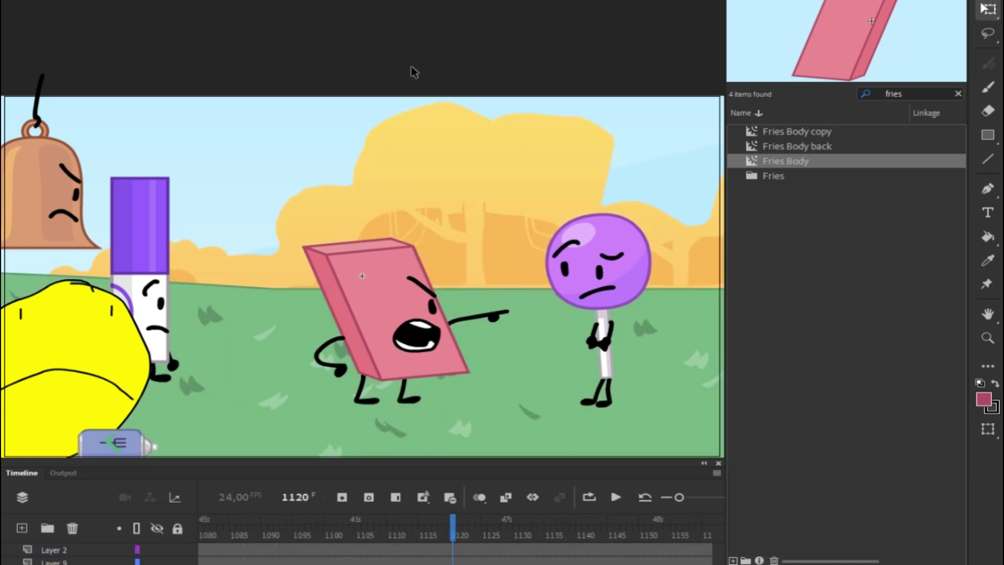
- Move the playhead to frame 1137, locate the scene's symbol in the library and open 2019-04-30T04:29:27.492Z for editing
{"action": "right_click", "coordinate": [512, 201]}
{"action": "left_click_drag", "start_coordinate": [450, 519], "coordinate": [697, 527]}
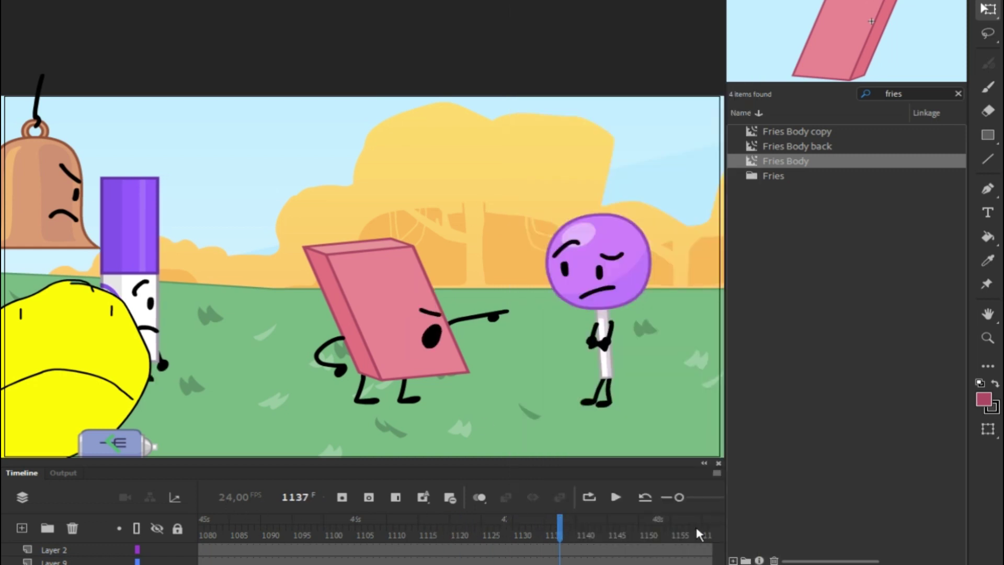
{"action": "right_click", "coordinate": [447, 198]}
{"action": "right_click", "coordinate": [400, 196]}
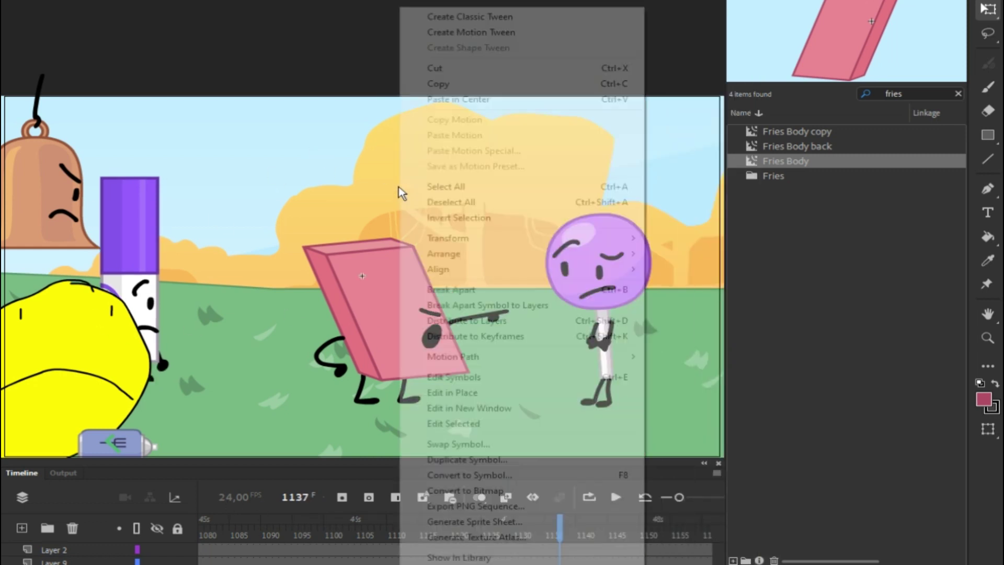
{"action": "left_click", "coordinate": [500, 559]}
{"action": "left_click", "coordinate": [761, 389]}
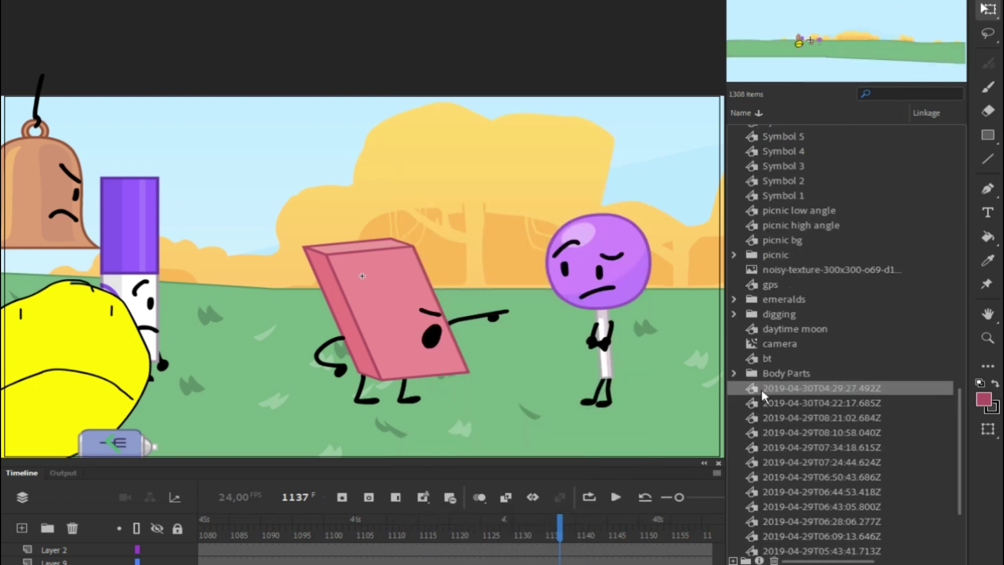
{"action": "scroll", "coordinate": [775, 402], "scroll_direction": "down", "scroll_amount": 2}
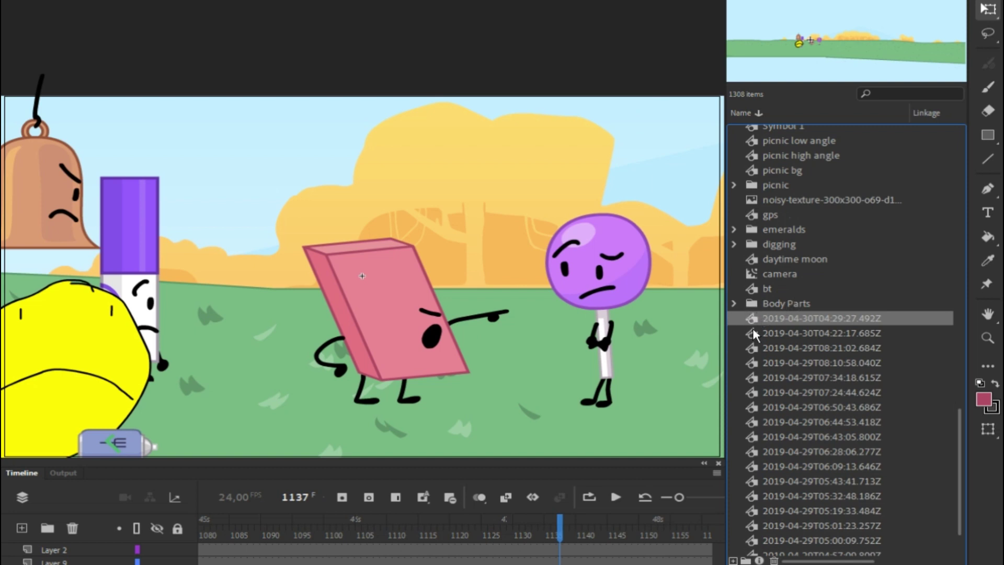
{"action": "double_click", "coordinate": [755, 320]}
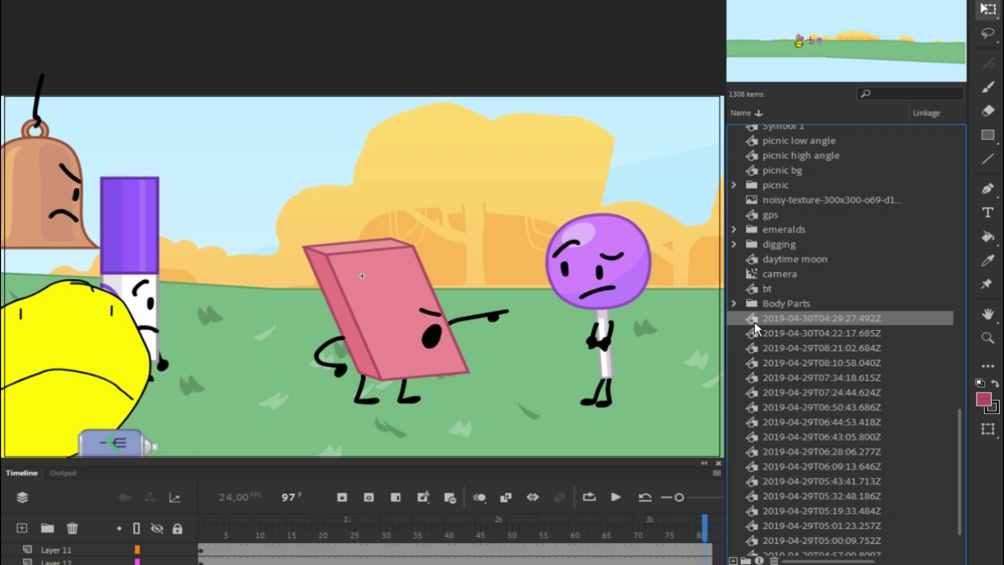
- Find the background instance of this scene symbol in the library and open BG_basic nostuff for editing
{"action": "right_click", "coordinate": [516, 312]}
{"action": "left_click", "coordinate": [576, 559]}
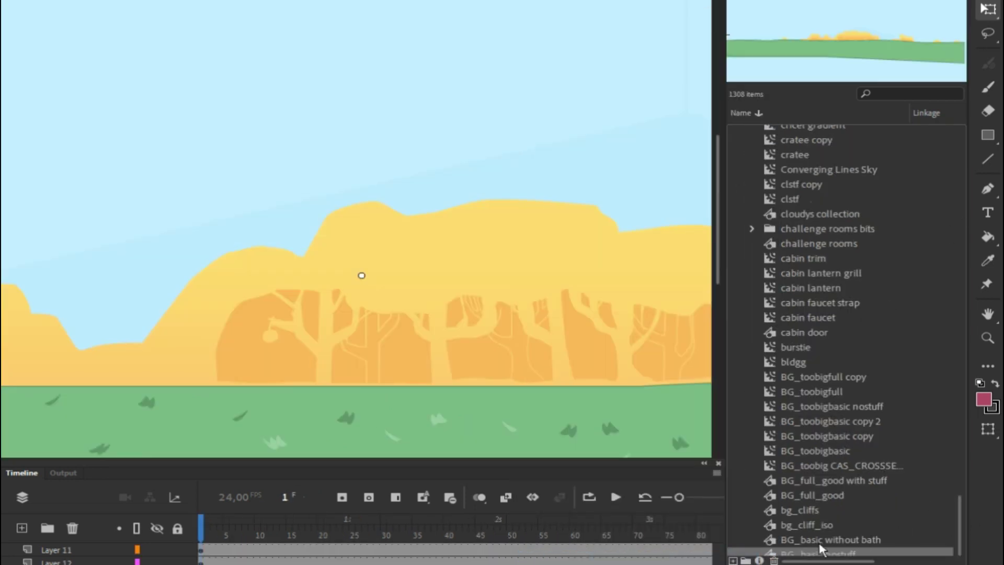
{"action": "double_click", "coordinate": [770, 555]}
- Find the artwork nested in BG_basic nostuff in the library and open BG_toobigbasic nostuff for editing
{"action": "right_click", "coordinate": [407, 354]}
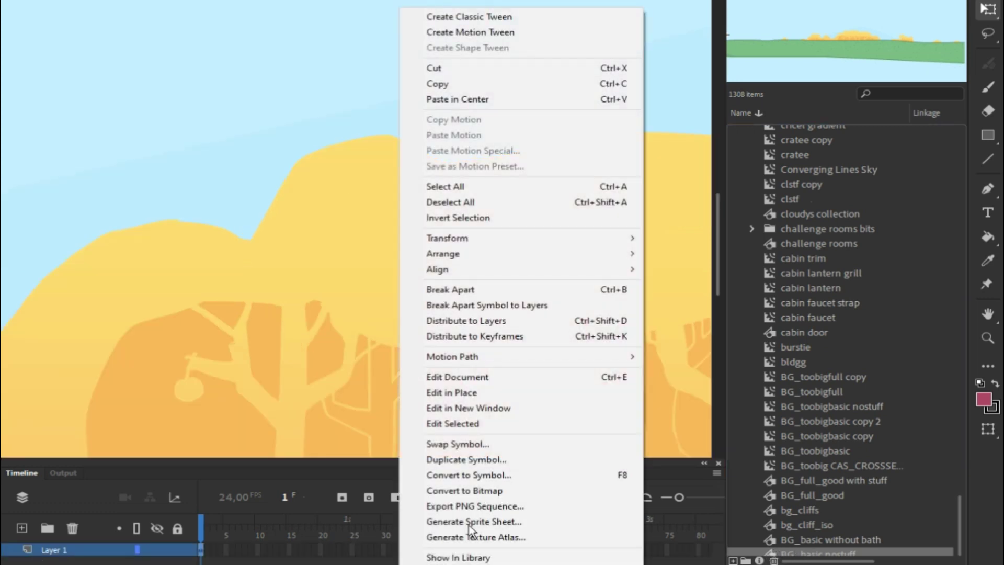
{"action": "left_click", "coordinate": [473, 550]}
{"action": "scroll", "coordinate": [858, 444], "scroll_direction": "down", "scroll_amount": 3}
{"action": "scroll", "coordinate": [873, 350], "scroll_direction": "up", "scroll_amount": 15}
{"action": "scroll", "coordinate": [883, 356], "scroll_direction": "down", "scroll_amount": 5}
{"action": "scroll", "coordinate": [882, 354], "scroll_direction": "down", "scroll_amount": 10}
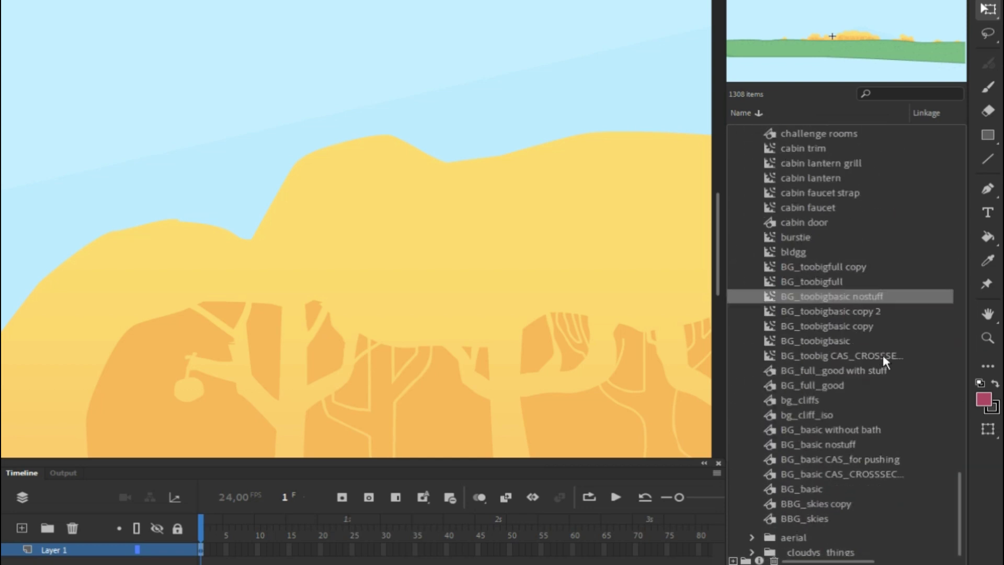
{"action": "double_click", "coordinate": [769, 296]}
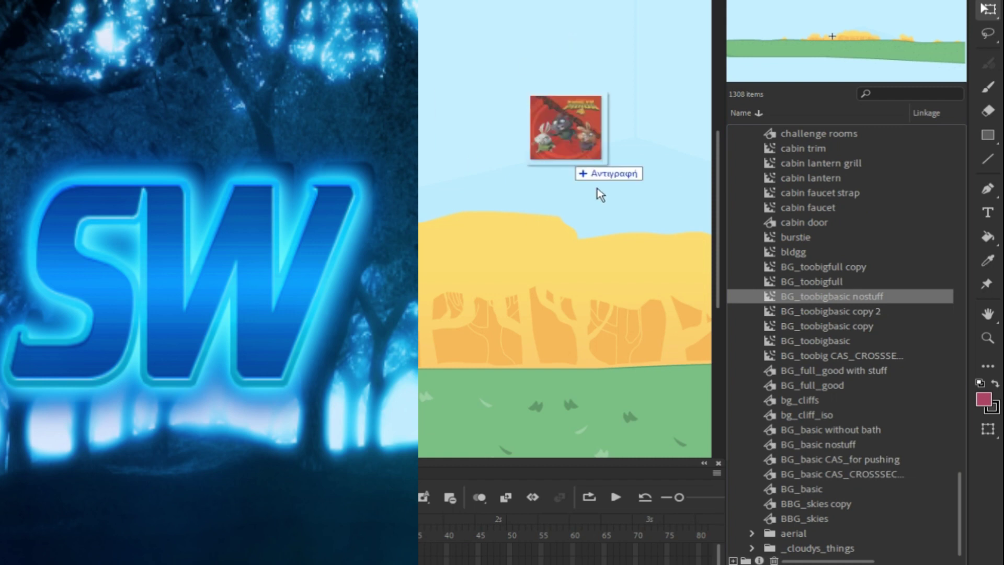
- Import the Kung Fu Panda 4 picture onto the background symbol's stage and move it over the grass strip
{"action": "left_click_drag", "start_coordinate": [593, 201], "coordinate": [587, 226]}
{"action": "left_click_drag", "start_coordinate": [368, 428], "coordinate": [412, 193]}
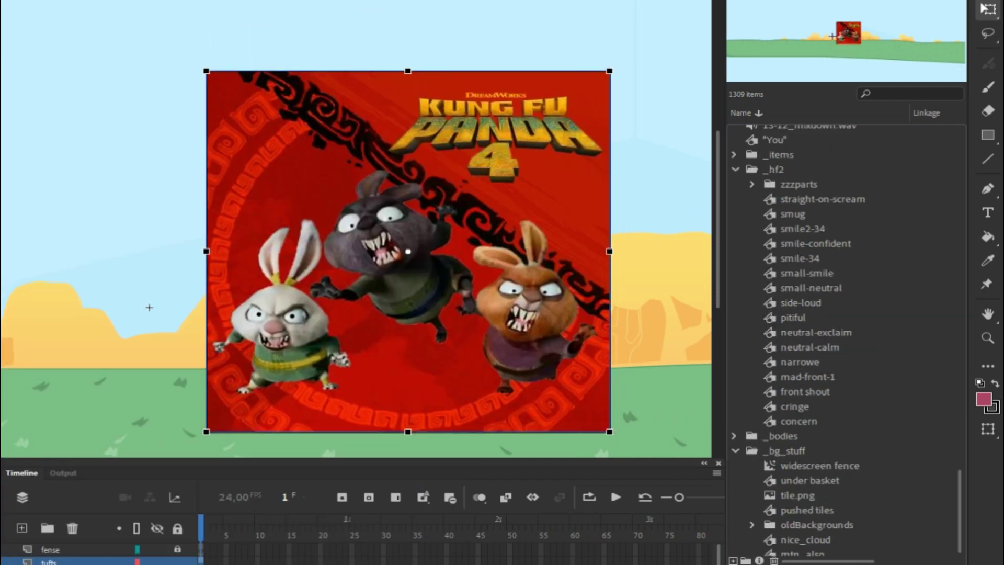
{"action": "left_click", "coordinate": [753, 1]}
{"action": "left_click", "coordinate": [735, 66]}
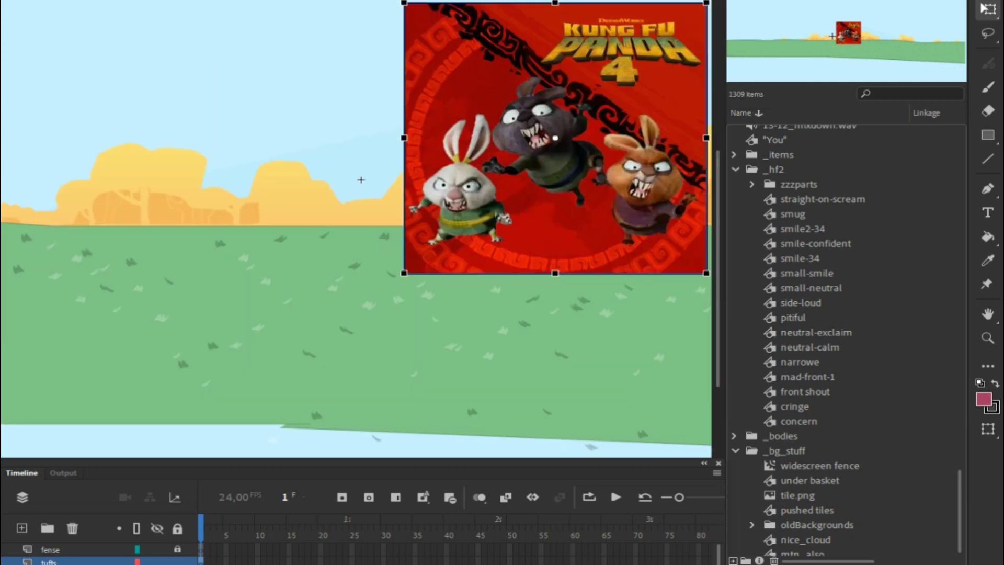
{"action": "left_click", "coordinate": [748, 2]}
{"action": "left_click", "coordinate": [729, 51]}
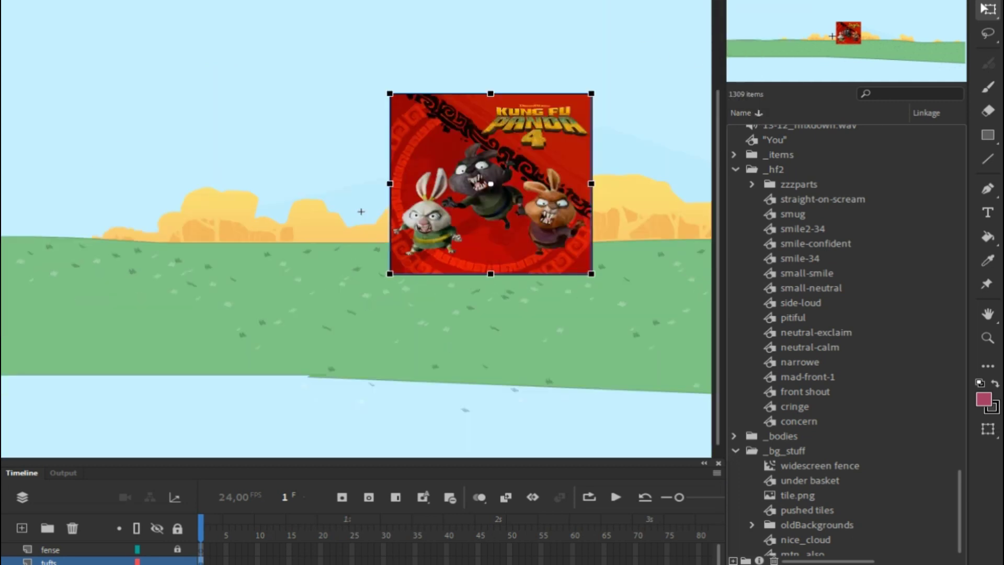
{"action": "left_click", "coordinate": [747, 2]}
{"action": "left_click", "coordinate": [732, 35]}
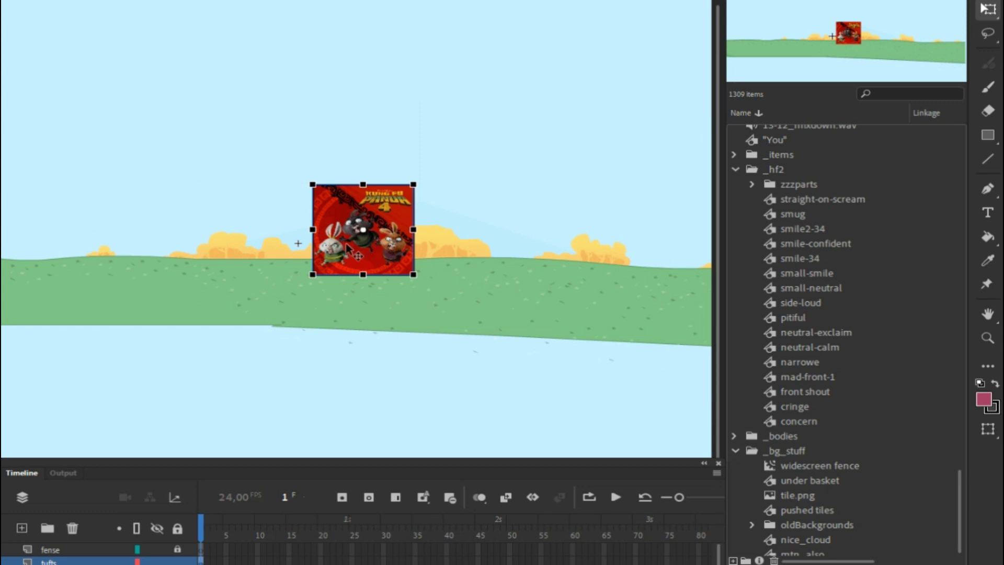
{"action": "left_click_drag", "start_coordinate": [324, 231], "coordinate": [285, 285]}
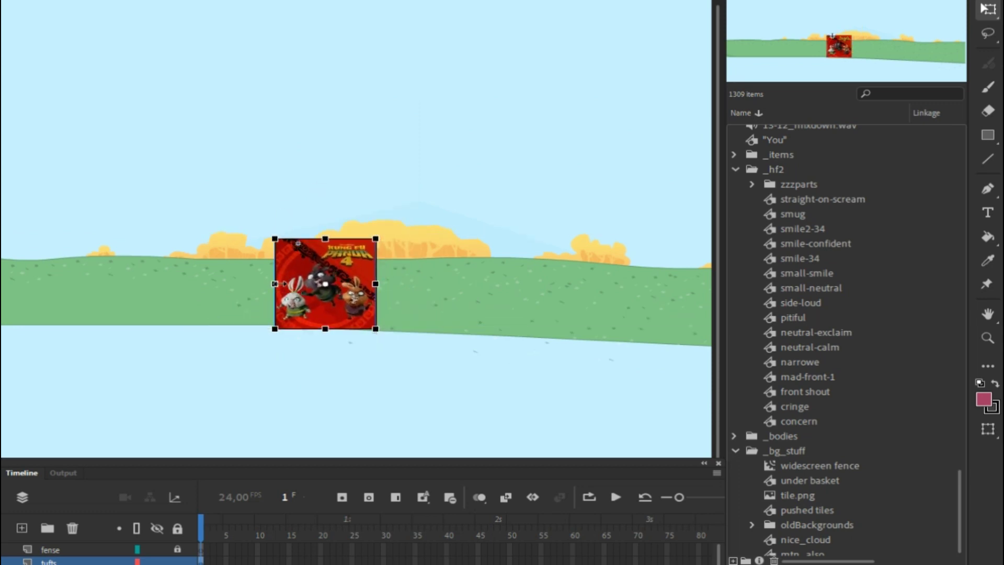
- Cut the picture, add a new layer above the fense layer and paste the picture in place on it
{"action": "key", "text": "Delete"}
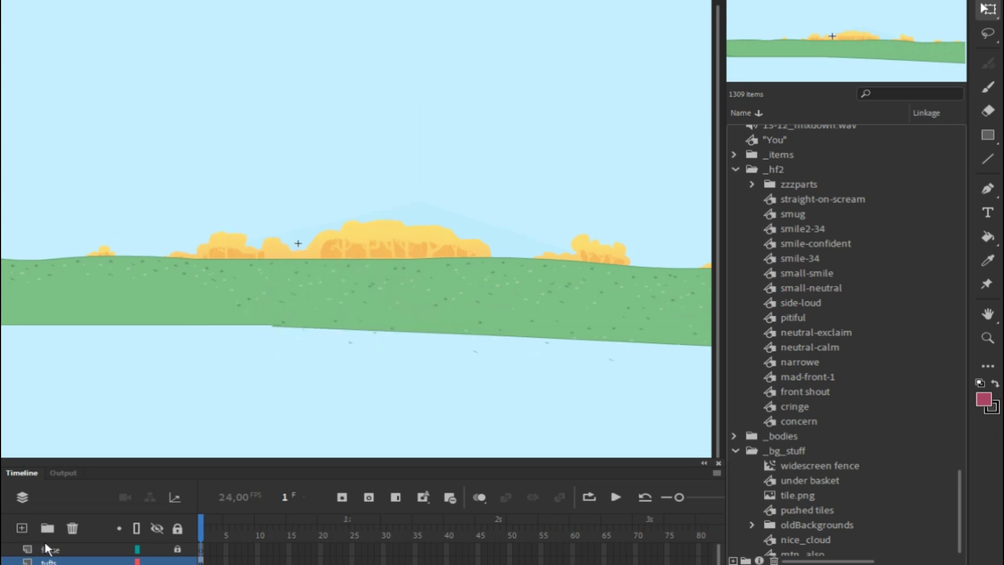
{"action": "left_click_drag", "start_coordinate": [147, 461], "coordinate": [149, 429]}
{"action": "left_click", "coordinate": [69, 518]}
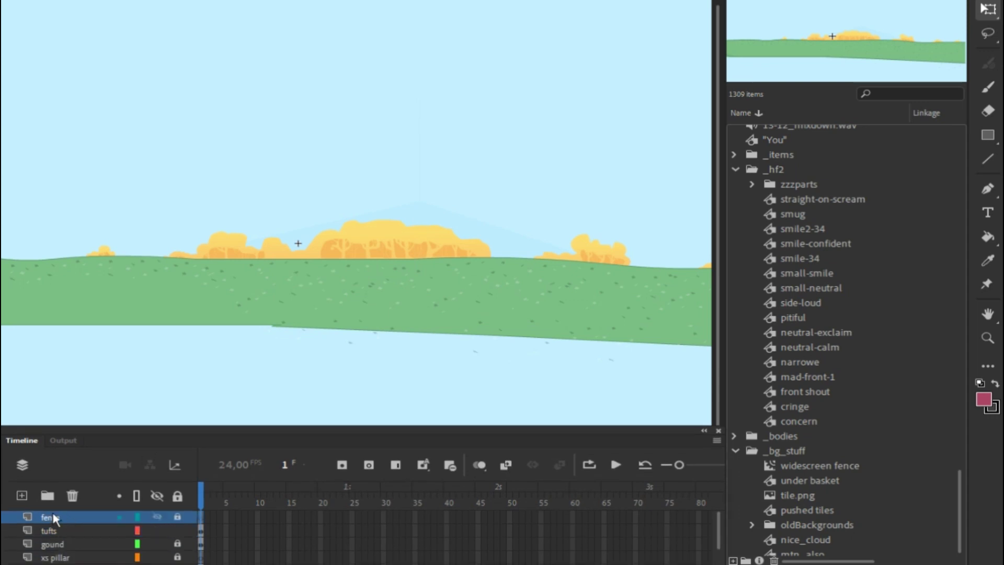
{"action": "left_click", "coordinate": [22, 495]}
{"action": "right_click", "coordinate": [306, 120]}
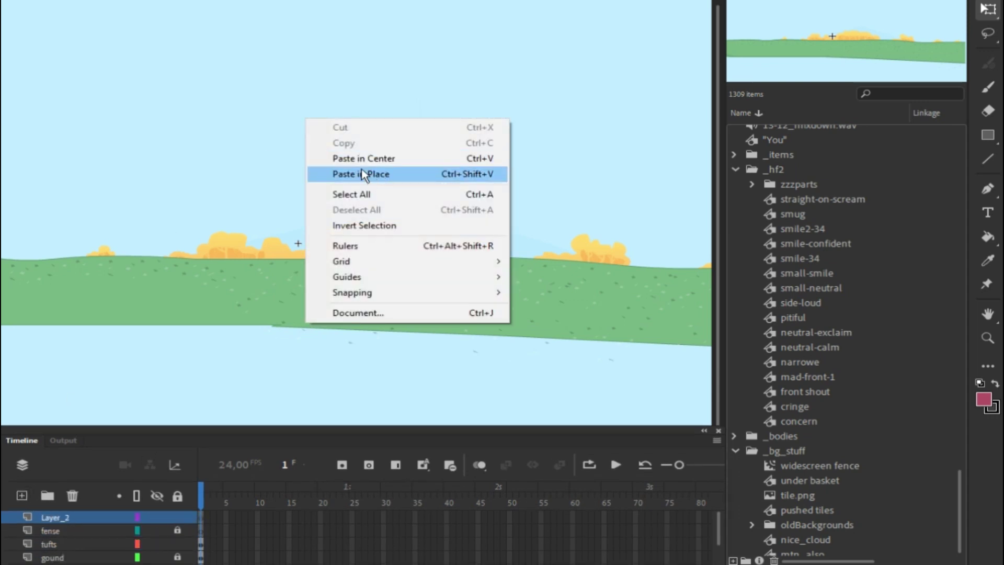
{"action": "left_click", "coordinate": [359, 173]}
- Stretch the Kung Fu Panda 4 picture across the full width of the ground, increase its height slightly and deselect it
{"action": "left_click_drag", "start_coordinate": [308, 275], "coordinate": [3, 275]}
{"action": "left_click_drag", "start_coordinate": [361, 321], "coordinate": [361, 335]}
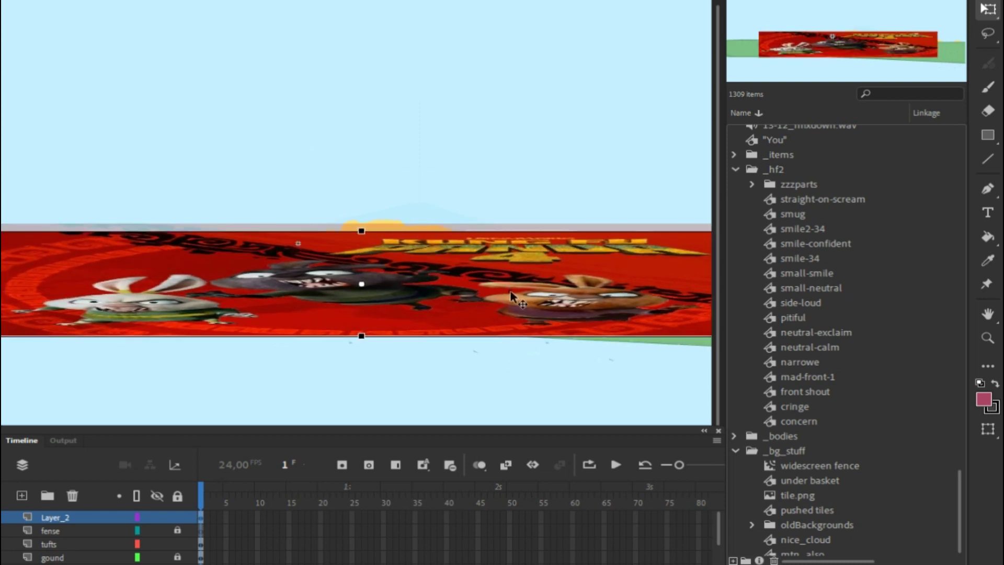
{"action": "left_click", "coordinate": [382, 370]}
- Delete the fense layer and all the other original background layers, keeping only the picture's Layer_2
{"action": "left_click", "coordinate": [70, 525]}
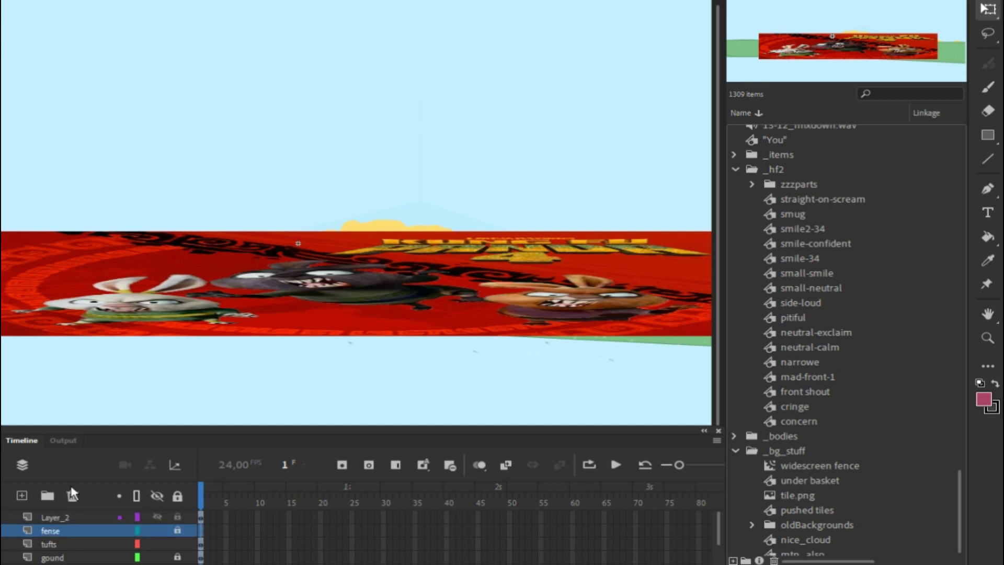
{"action": "left_click", "coordinate": [72, 495]}
{"action": "left_click", "coordinate": [72, 495]}
{"action": "left_click", "coordinate": [72, 495]}
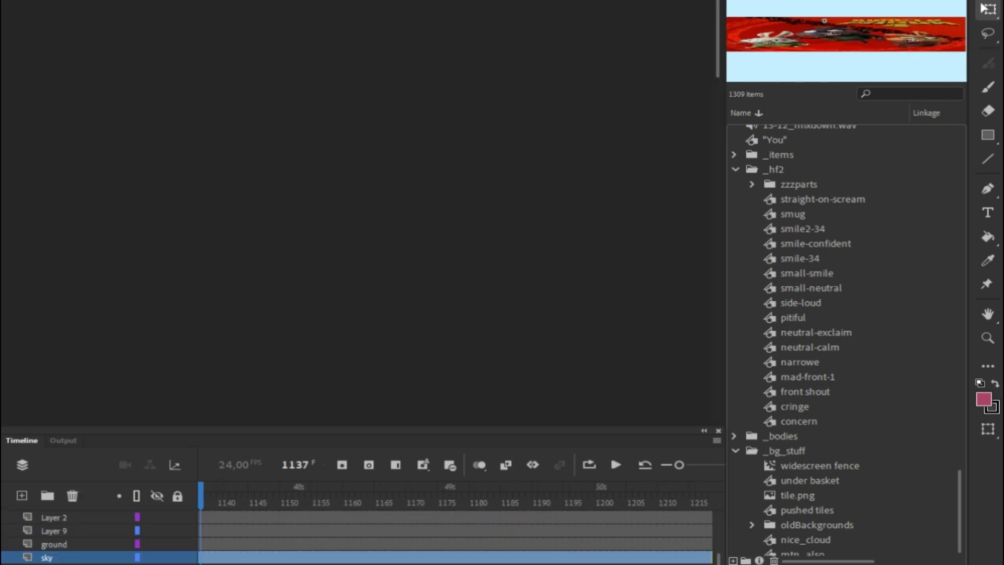
- Return to the main scene at frame 1137 and reduce the timeline's height to examine the replaced background behind the characters
{"action": "left_click", "coordinate": [732, 2]}
{"action": "left_click", "coordinate": [732, 81]}
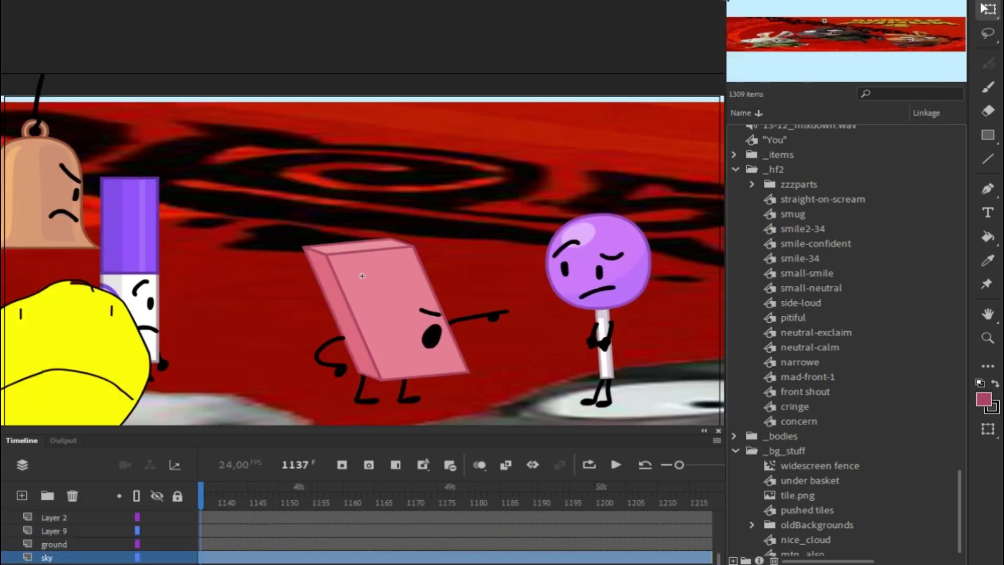
{"action": "left_click_drag", "start_coordinate": [387, 439], "coordinate": [384, 480]}
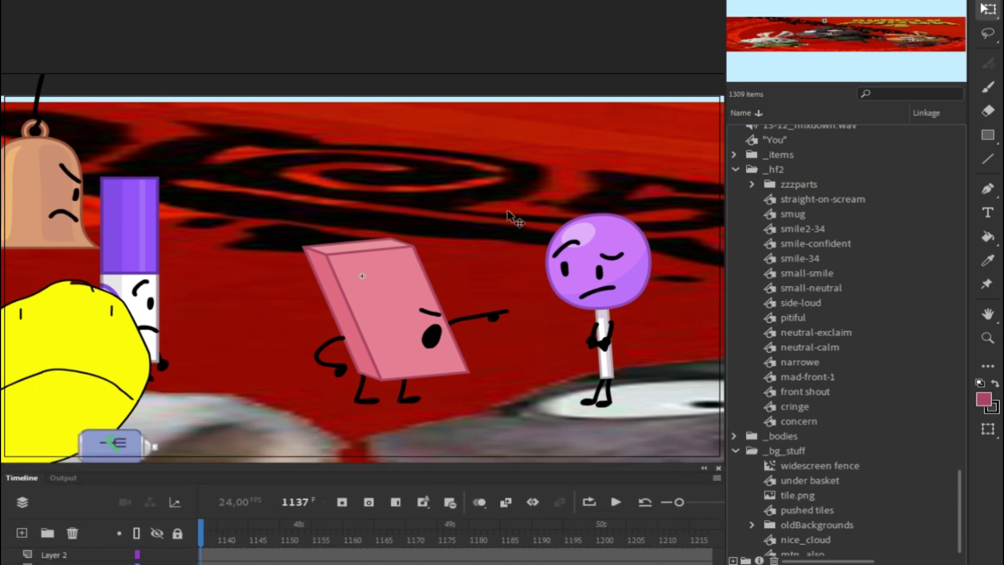
- Move the main timeline to frame 1456, search the library for "fries" and open the Fries Body symbol for editing
{"action": "mouse_move", "coordinate": [208, 527]}
{"action": "left_mouse_down"}
{"action": "mouse_move", "coordinate": [268, 529]}
{"action": "mouse_move", "coordinate": [204, 518]}
{"action": "mouse_move", "coordinate": [202, 486]}
{"action": "left_mouse_up"}
{"action": "left_click_drag", "start_coordinate": [206, 533], "coordinate": [303, 535]}
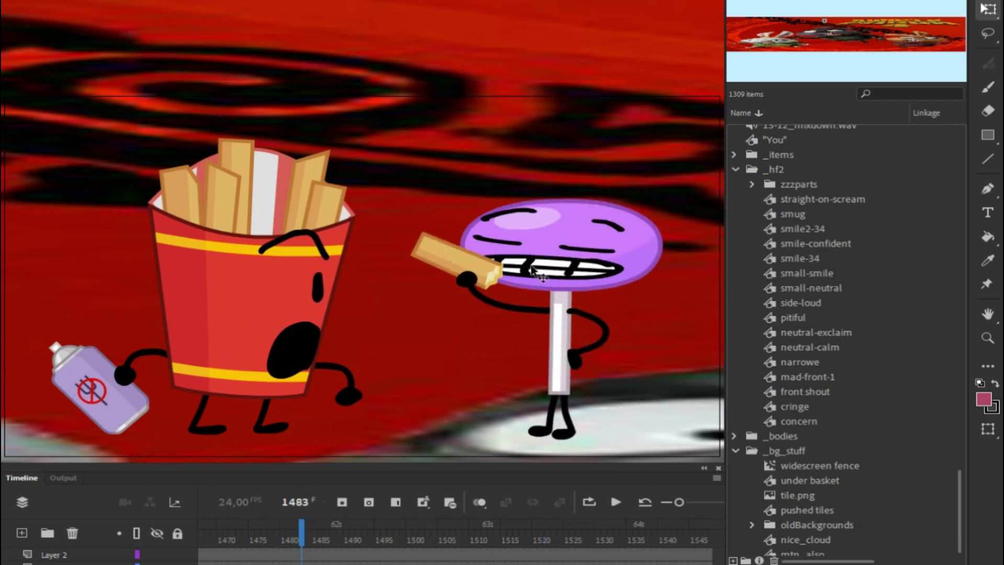
{"action": "mouse_move", "coordinate": [302, 537]}
{"action": "left_mouse_down"}
{"action": "mouse_move", "coordinate": [187, 533]}
{"action": "mouse_move", "coordinate": [413, 534]}
{"action": "mouse_move", "coordinate": [314, 535]}
{"action": "mouse_move", "coordinate": [392, 534]}
{"action": "mouse_move", "coordinate": [303, 510]}
{"action": "mouse_move", "coordinate": [350, 491]}
{"action": "left_mouse_up"}
{"action": "left_click", "coordinate": [900, 89]}
{"action": "type", "text": "fries"}
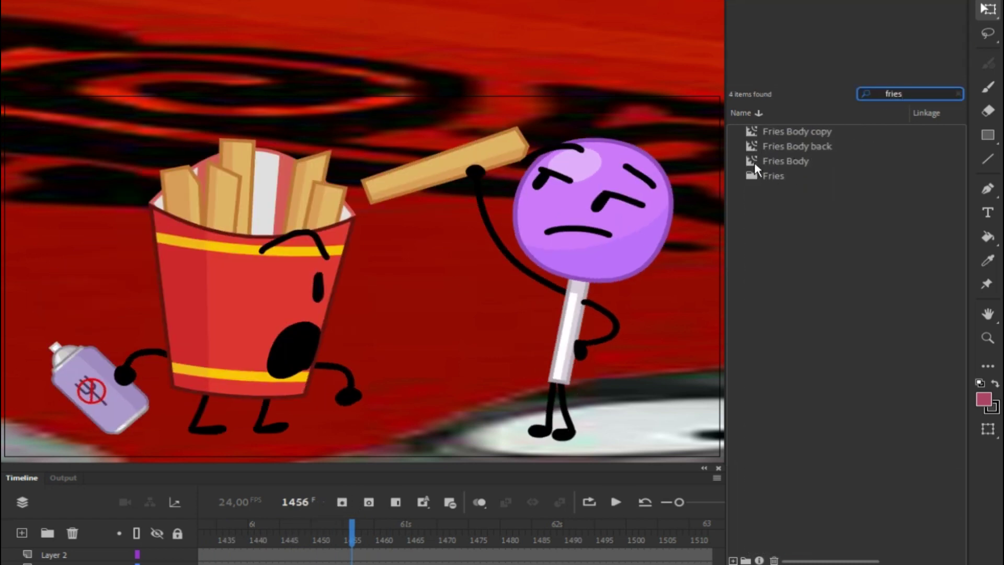
{"action": "double_click", "coordinate": [753, 147]}
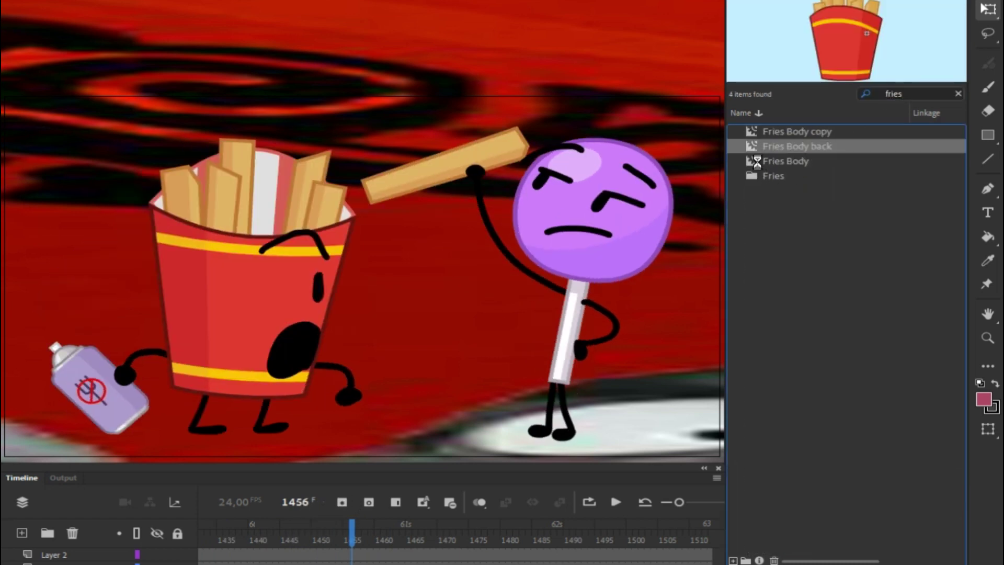
{"action": "double_click", "coordinate": [755, 161]}
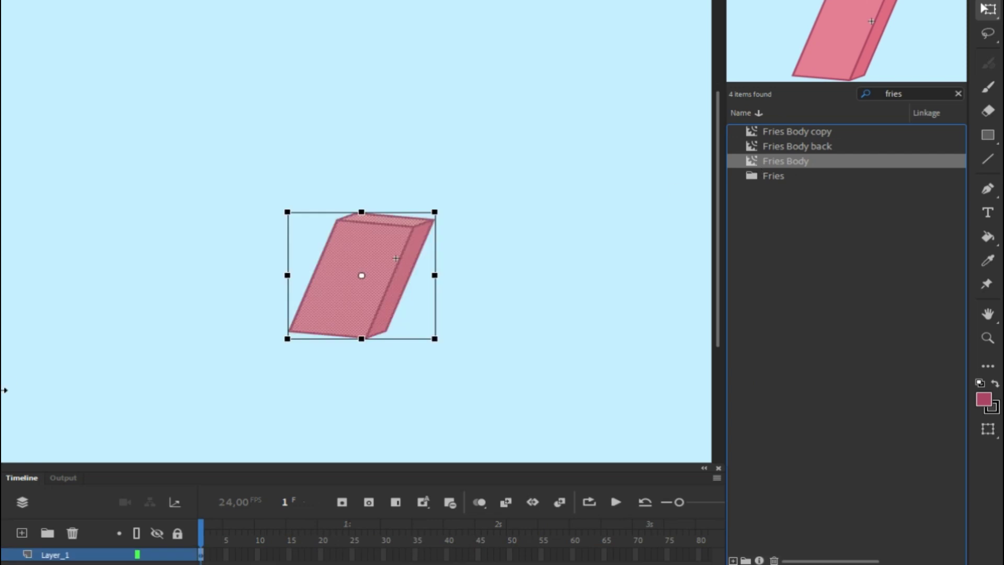
- Copy the eraser's Layer_1, open the Fries Body copy symbol, add a new layer above the "8" layer and paste the copied layer there
{"action": "right_click", "coordinate": [103, 561]}
{"action": "left_click", "coordinate": [189, 290]}
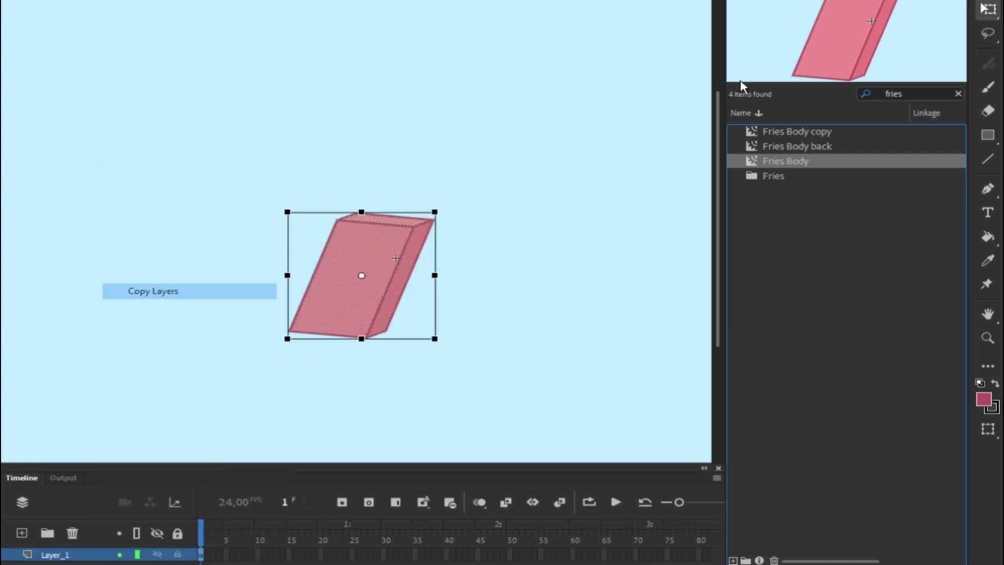
{"action": "double_click", "coordinate": [754, 134]}
{"action": "left_click_drag", "start_coordinate": [221, 469], "coordinate": [222, 431]}
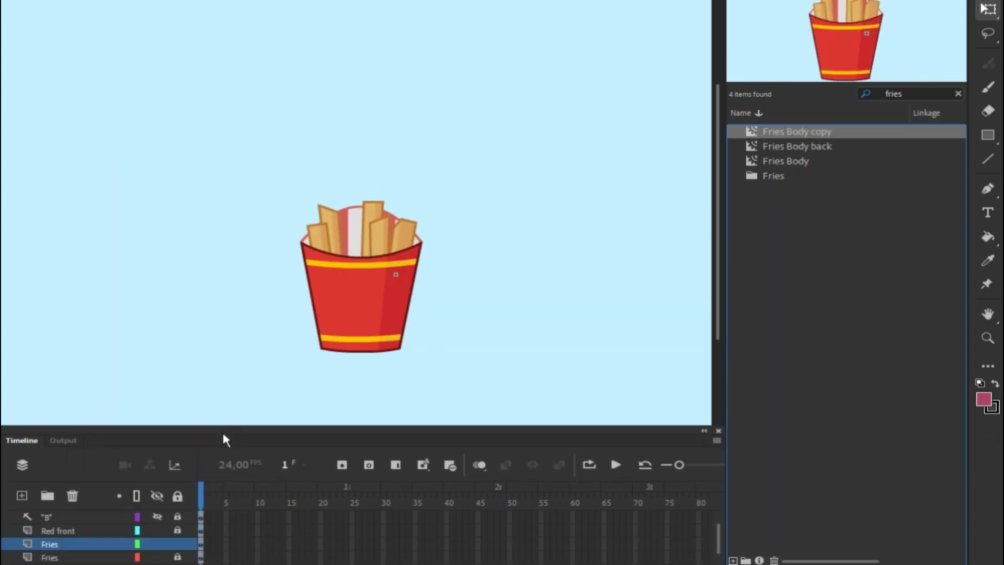
{"action": "left_click", "coordinate": [46, 516]}
{"action": "left_click", "coordinate": [24, 492]}
{"action": "right_click", "coordinate": [121, 275]}
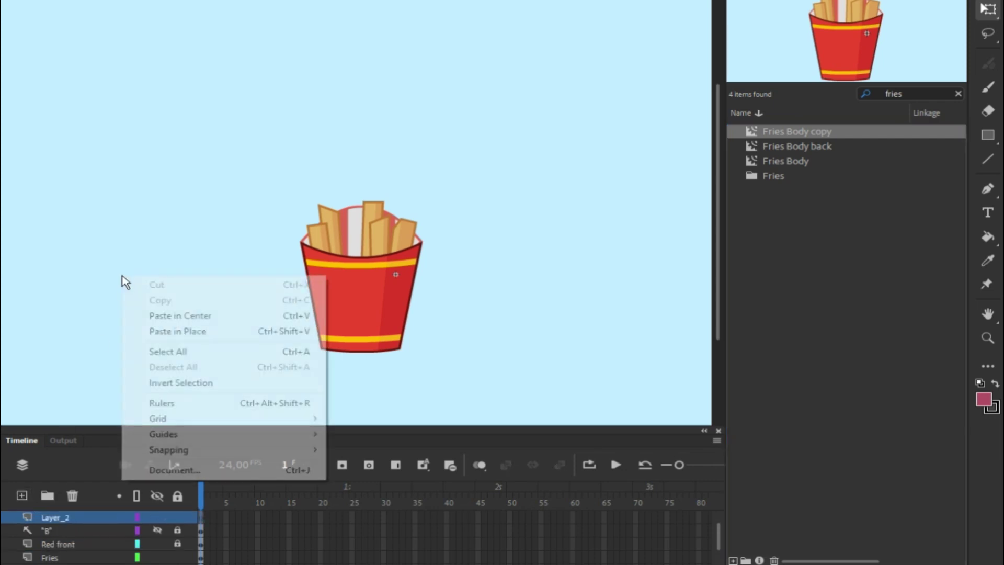
{"action": "key", "text": "Escape"}
{"action": "right_click", "coordinate": [53, 517]}
{"action": "left_click", "coordinate": [90, 267]}
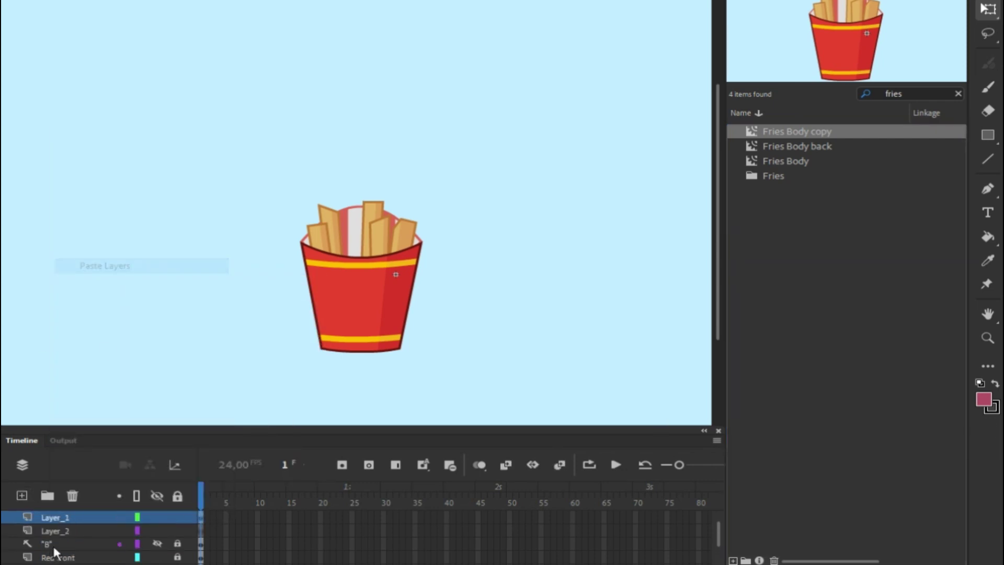
- Delete all the other layers of Fries Body copy, keeping only the eraser's Layer_1
{"action": "left_click", "coordinate": [72, 495]}
{"action": "left_click", "coordinate": [72, 495]}
{"action": "left_click", "coordinate": [72, 497]}
{"action": "left_click", "coordinate": [73, 495]}
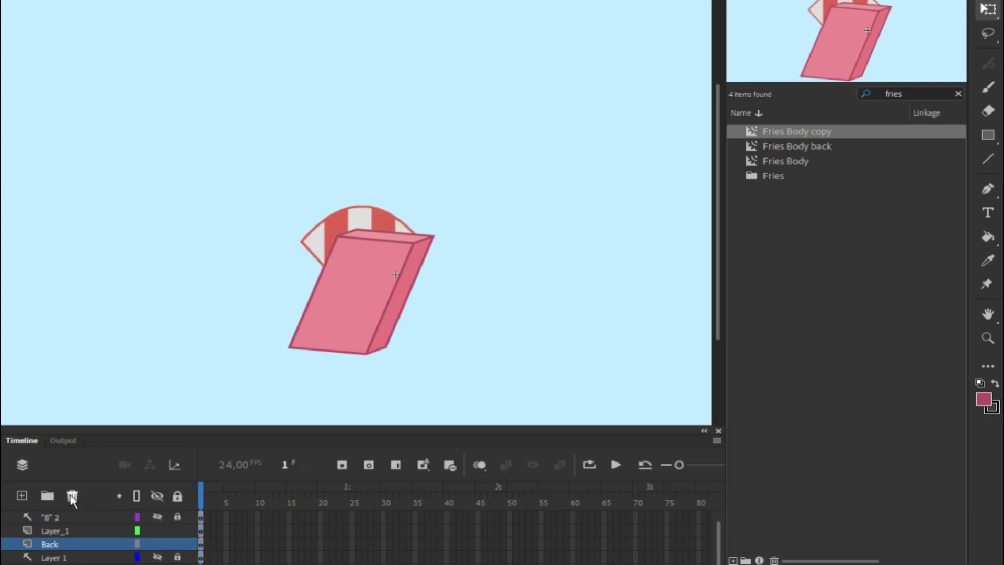
{"action": "left_click", "coordinate": [72, 495]}
{"action": "left_click", "coordinate": [72, 495]}
{"action": "key", "text": "ctrl+z"}
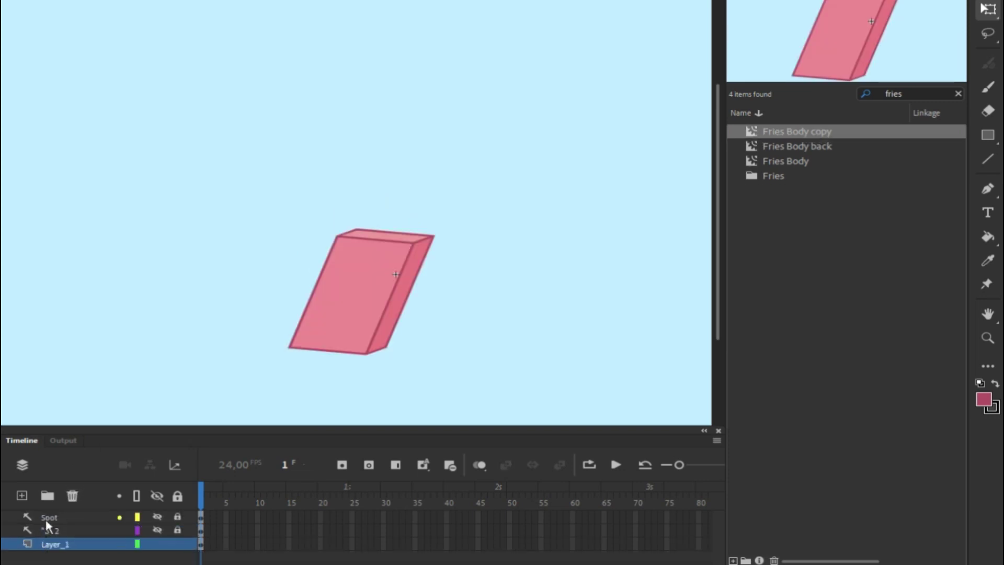
{"action": "left_click", "coordinate": [48, 518]}
{"action": "left_click", "coordinate": [74, 494]}
{"action": "left_click", "coordinate": [74, 493]}
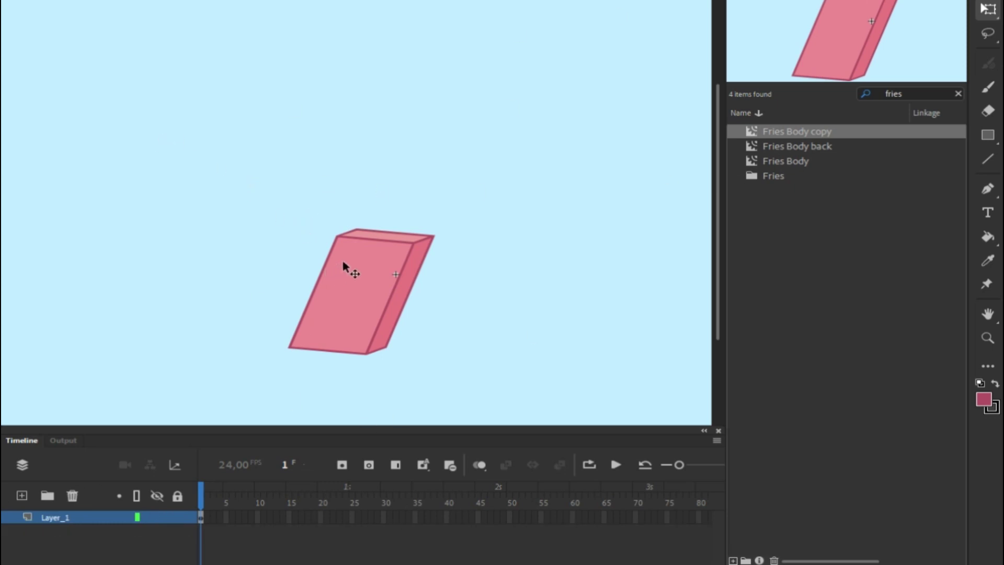
- Erase a wavy line across the eraser's upper-left corner, copy the area around the cut-off piece and deselect it
{"action": "left_click", "coordinate": [986, 109]}
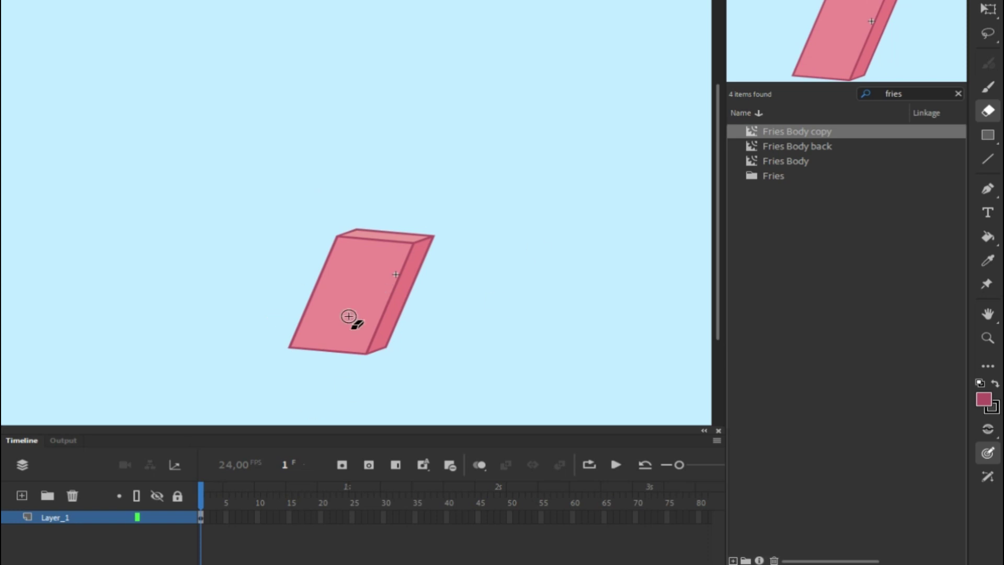
{"action": "mouse_move", "coordinate": [306, 233]}
{"action": "left_mouse_down"}
{"action": "mouse_move", "coordinate": [364, 256]}
{"action": "mouse_move", "coordinate": [387, 242]}
{"action": "mouse_move", "coordinate": [405, 219]}
{"action": "left_mouse_up"}
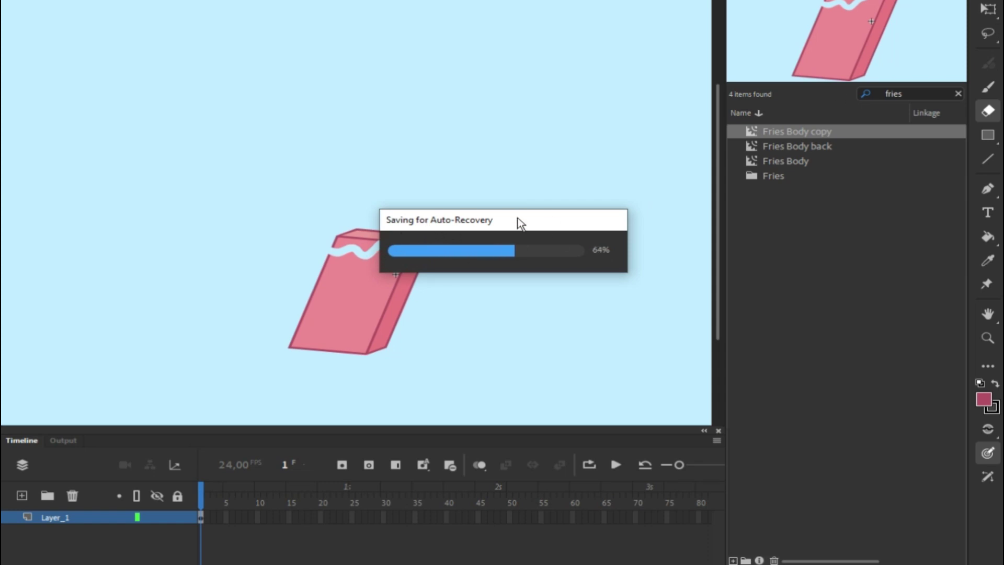
{"action": "key", "text": "v"}
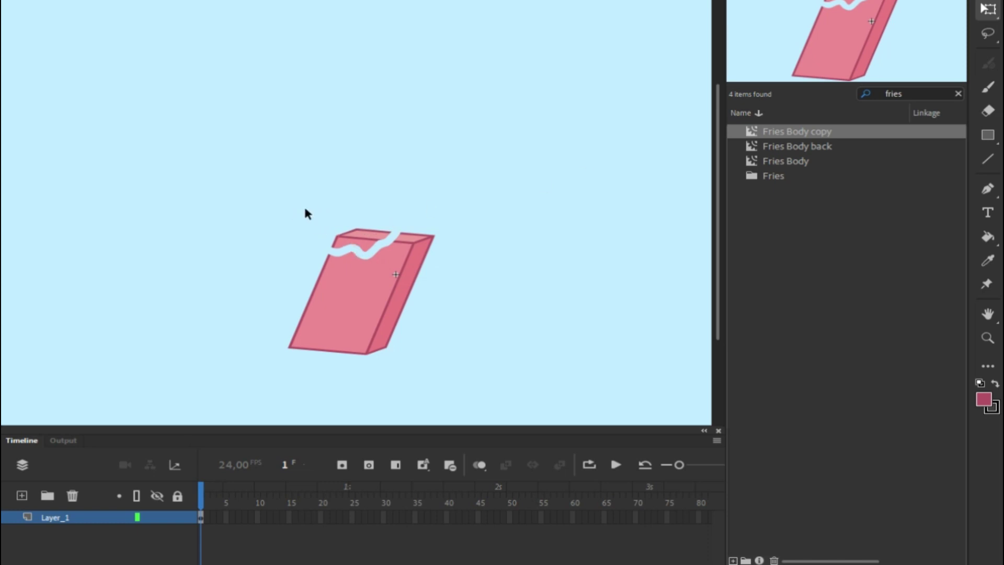
{"action": "mouse_move", "coordinate": [306, 209]}
{"action": "left_mouse_down"}
{"action": "mouse_move", "coordinate": [405, 246]}
{"action": "mouse_move", "coordinate": [391, 256]}
{"action": "mouse_move", "coordinate": [403, 256]}
{"action": "left_mouse_up"}
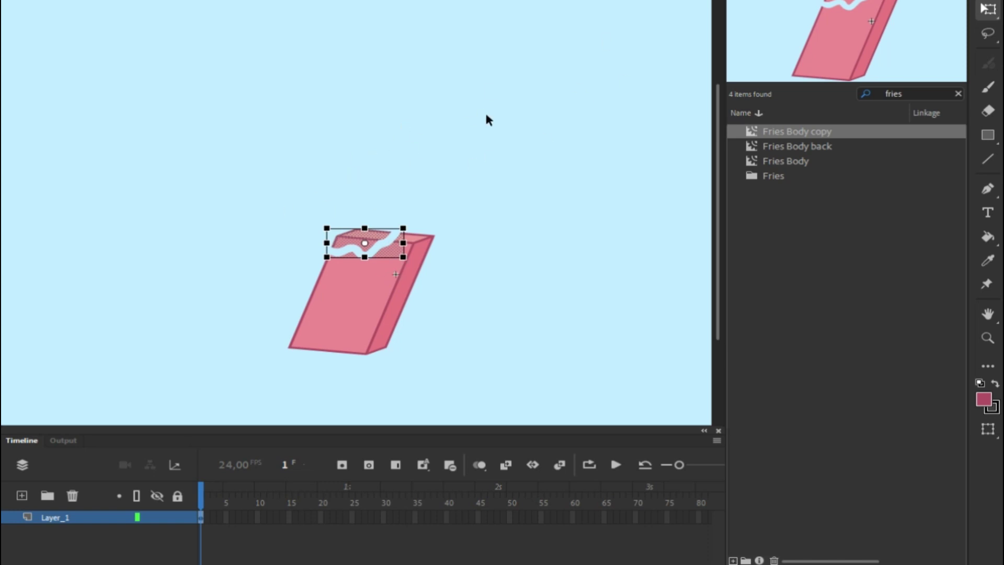
{"action": "left_click", "coordinate": [450, 150]}
- Erase the cut-off corner piece to leave a bite mark in the eraser and return to the main scene
{"action": "left_click", "coordinate": [987, 111]}
{"action": "mouse_move", "coordinate": [323, 223]}
{"action": "left_mouse_down"}
{"action": "mouse_move", "coordinate": [333, 244]}
{"action": "mouse_move", "coordinate": [362, 249]}
{"action": "mouse_move", "coordinate": [390, 231]}
{"action": "mouse_move", "coordinate": [345, 231]}
{"action": "mouse_move", "coordinate": [338, 243]}
{"action": "mouse_move", "coordinate": [366, 231]}
{"action": "left_mouse_up"}
{"action": "left_click", "coordinate": [768, 148]}
{"action": "left_click", "coordinate": [754, 162]}
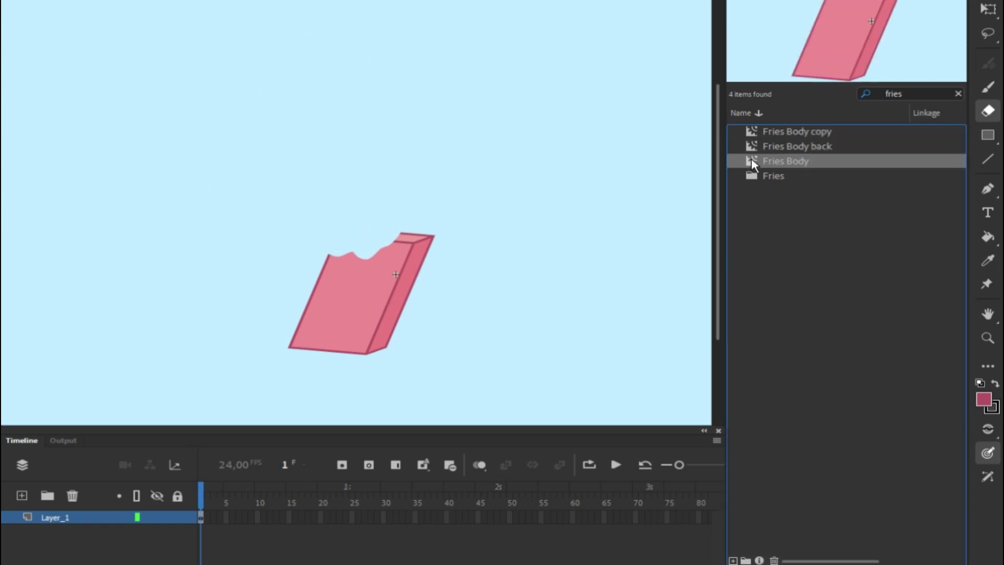
{"action": "key", "text": "ctrl+e"}
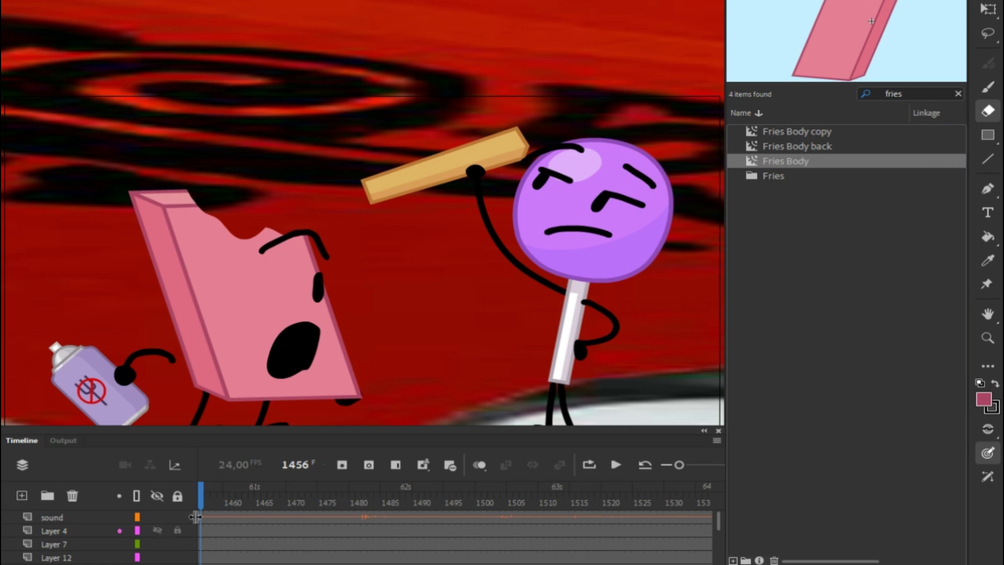
- At frame 1451, locate the fry in the purple character's hand in the library and open its Single Fry symbol for editing
{"action": "left_click_drag", "start_coordinate": [167, 508], "coordinate": [321, 499]}
{"action": "key", "text": "v"}
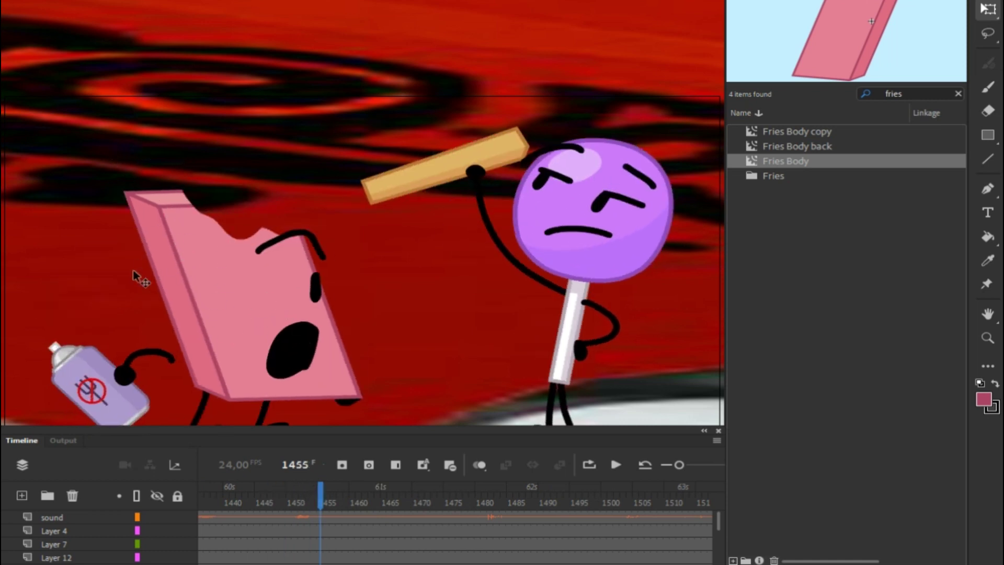
{"action": "left_click", "coordinate": [295, 501]}
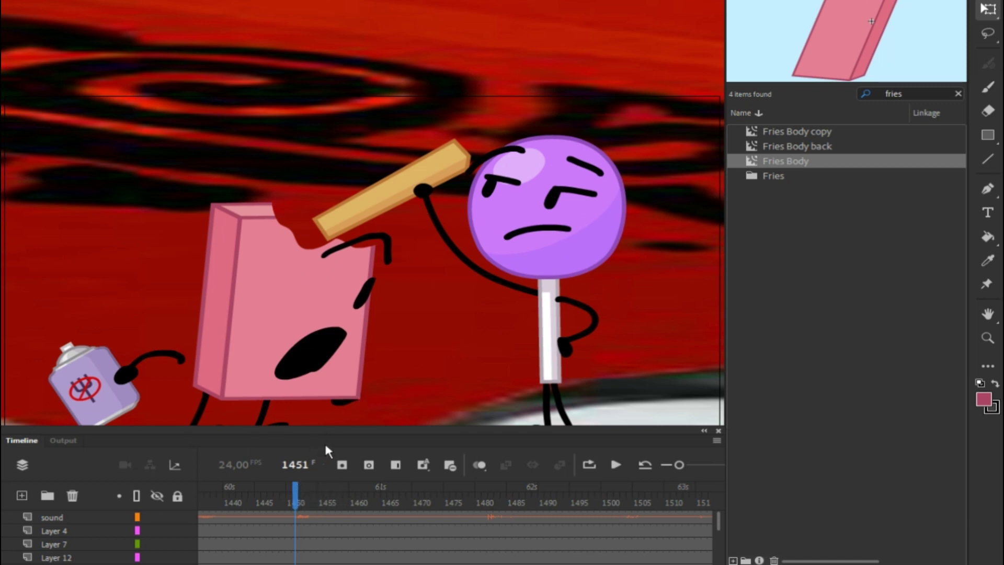
{"action": "left_click_drag", "start_coordinate": [324, 441], "coordinate": [320, 485]}
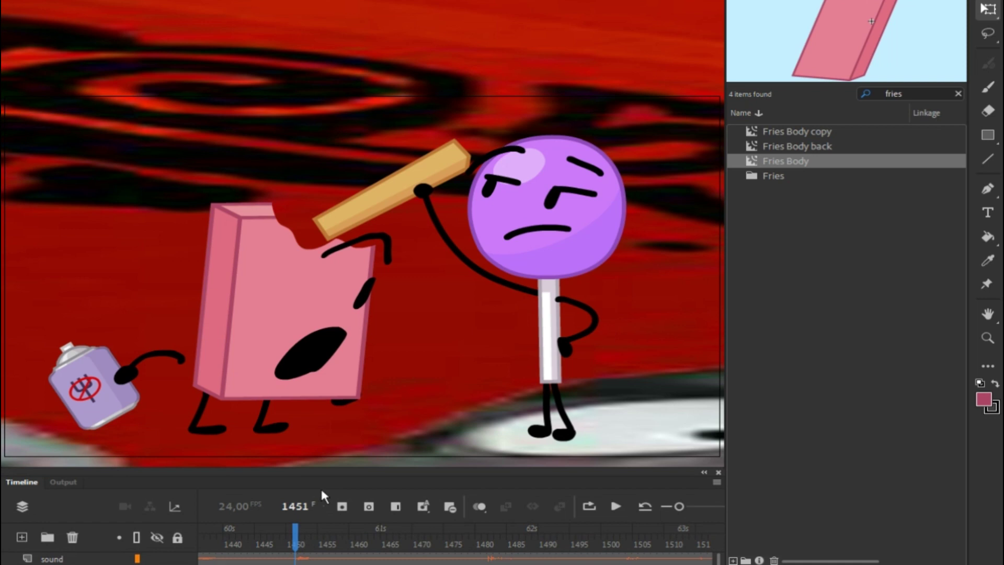
{"action": "left_click", "coordinate": [439, 176]}
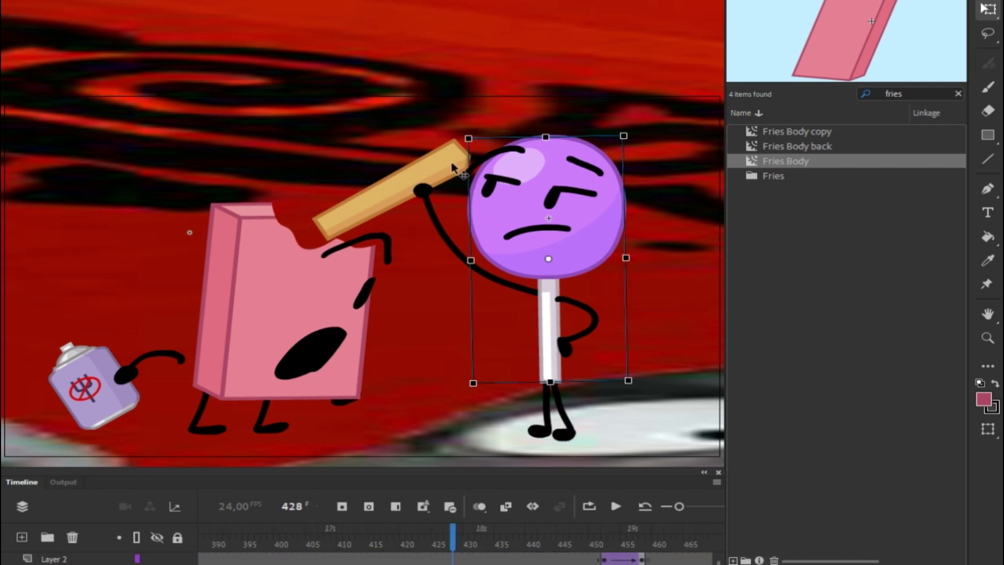
{"action": "left_click", "coordinate": [376, 190]}
{"action": "right_click", "coordinate": [448, 163]}
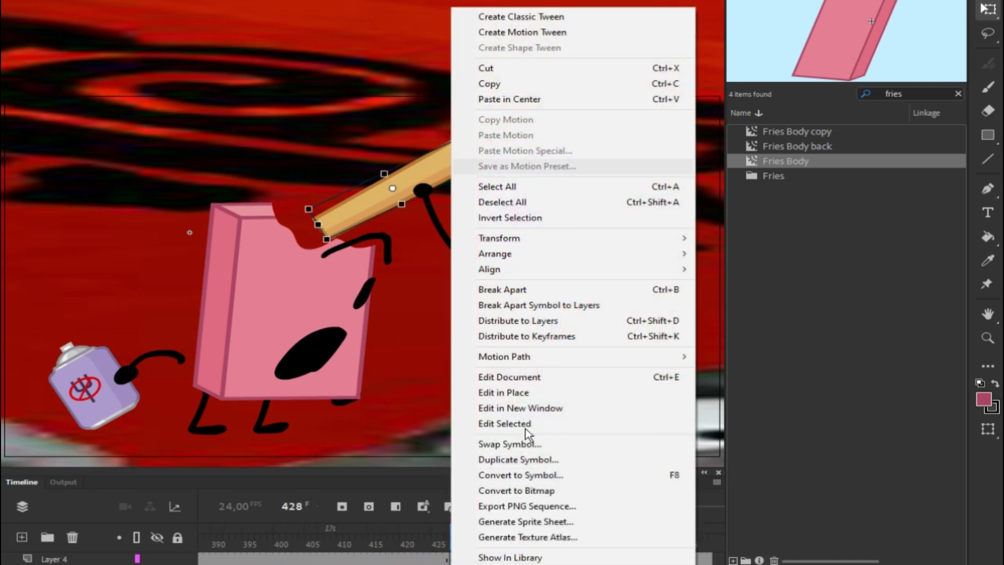
{"action": "left_click", "coordinate": [499, 557]}
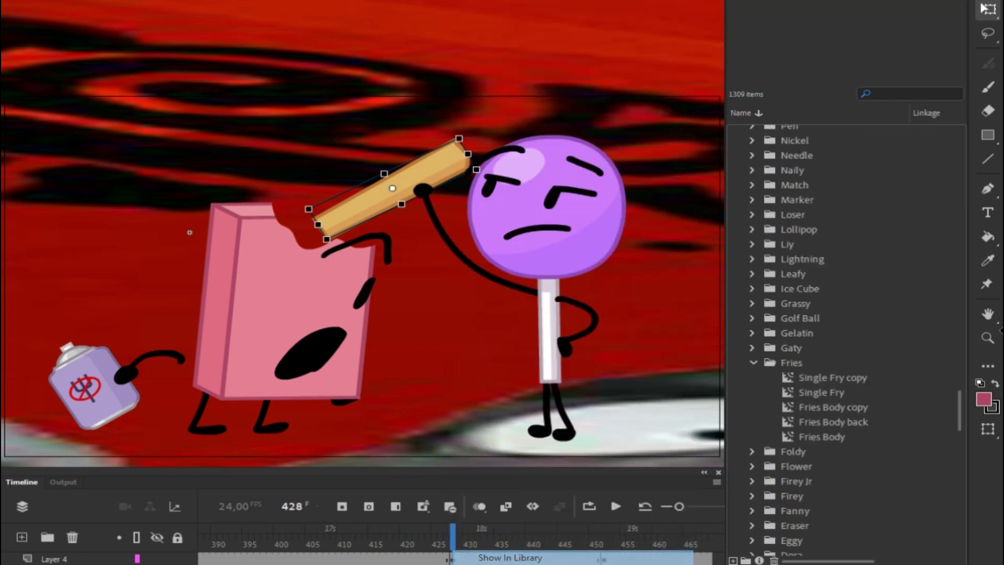
{"action": "double_click", "coordinate": [788, 388]}
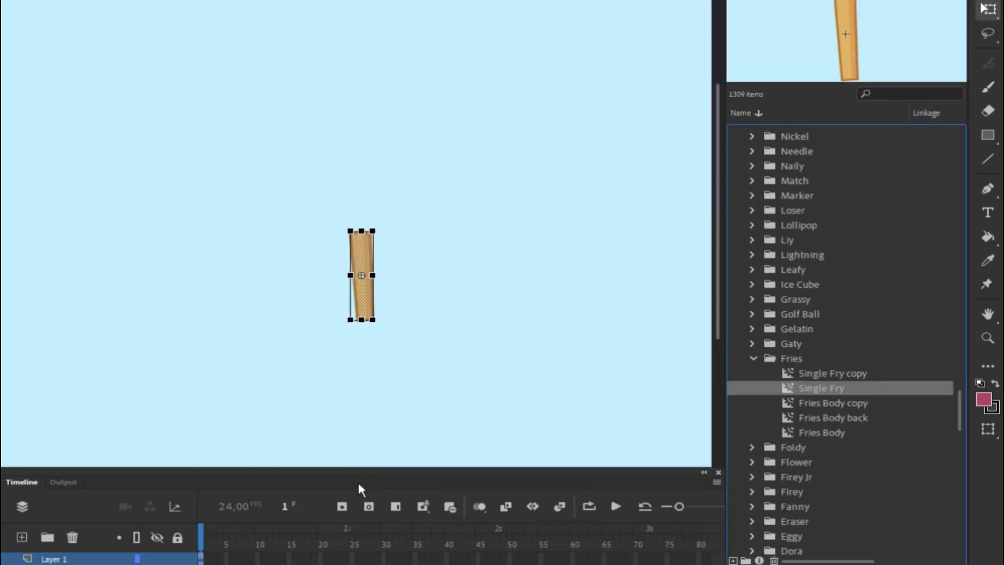
- Add a layer above the fry, paste the copied eraser piece in the center, move it to the fry's left and enlarge it
{"action": "left_click_drag", "start_coordinate": [356, 479], "coordinate": [355, 453]}
{"action": "left_click", "coordinate": [21, 508]}
{"action": "right_click", "coordinate": [170, 204]}
{"action": "left_click", "coordinate": [235, 245]}
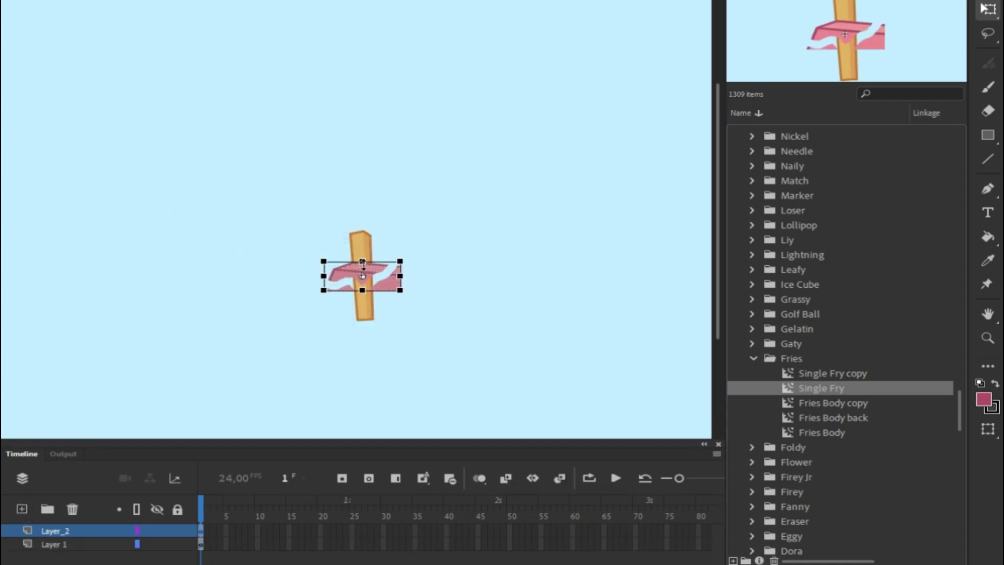
{"action": "left_click_drag", "start_coordinate": [323, 276], "coordinate": [116, 250]}
{"action": "left_click_drag", "start_coordinate": [197, 235], "coordinate": [220, 226]}
- Delete the leftover eraser fragments around the bitten-off corner piece
{"action": "left_click", "coordinate": [260, 245]}
{"action": "left_click", "coordinate": [226, 270]}
{"action": "key", "text": "Delete"}
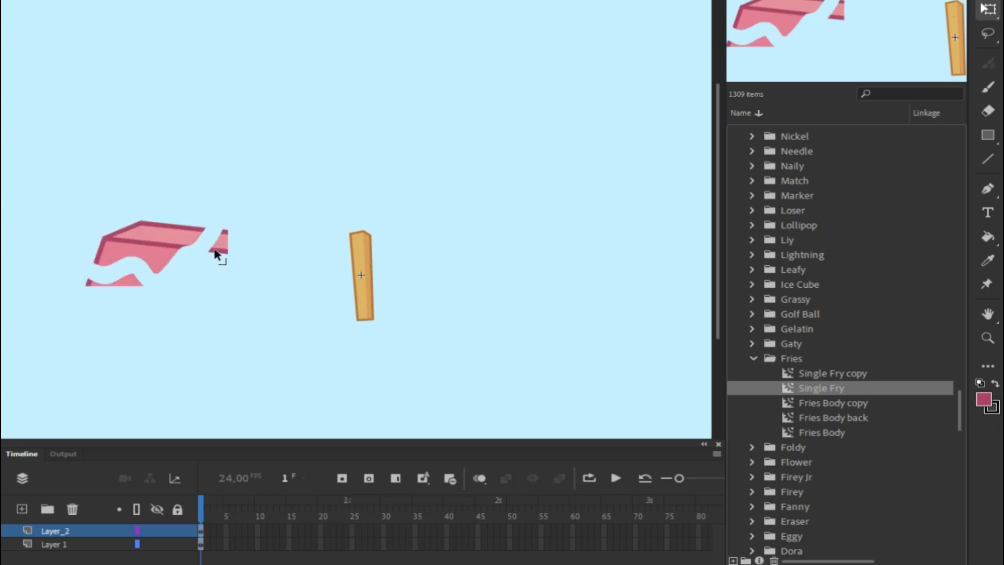
{"action": "key", "text": "Delete"}
{"action": "left_click", "coordinate": [224, 232]}
{"action": "key", "text": "Delete"}
{"action": "left_click", "coordinate": [119, 282]}
{"action": "key", "text": "Delete"}
{"action": "left_click", "coordinate": [88, 282]}
{"action": "key", "text": "Delete"}
- Fit the eraser piece upright over the fry, delete the fry's Layer 1 and return to the main scene
{"action": "left_click_drag", "start_coordinate": [63, 181], "coordinate": [270, 315]}
{"action": "left_click_drag", "start_coordinate": [172, 233], "coordinate": [370, 259]}
{"action": "left_click", "coordinate": [490, 309]}
{"action": "left_click", "coordinate": [83, 544]}
{"action": "left_click", "coordinate": [72, 508]}
{"action": "key", "text": "ctrl+e"}
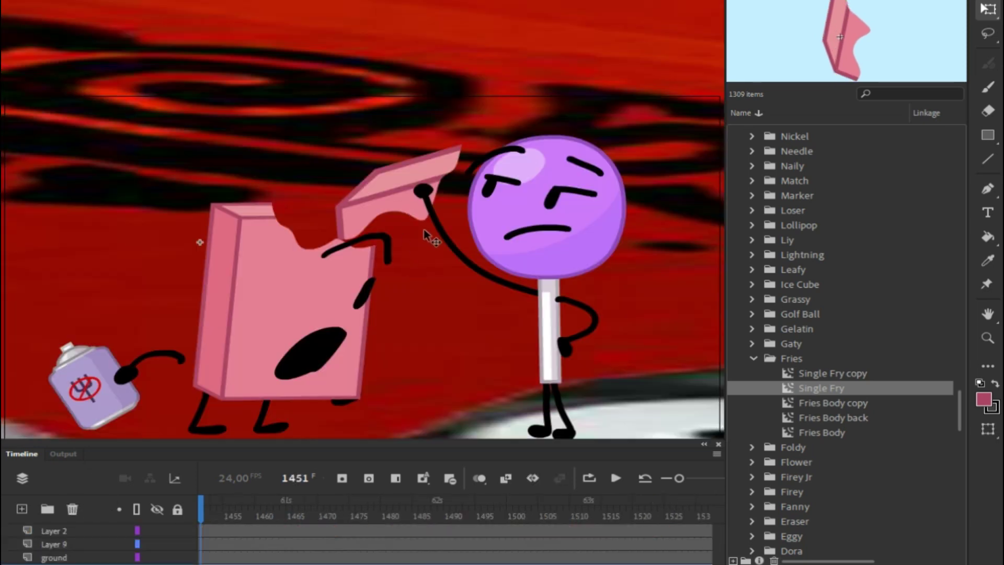
- Move the main timeline to frame 1486, copy the eraser piece from the Single Fry symbol and return to the main scene
{"action": "left_click_drag", "start_coordinate": [209, 514], "coordinate": [233, 515]}
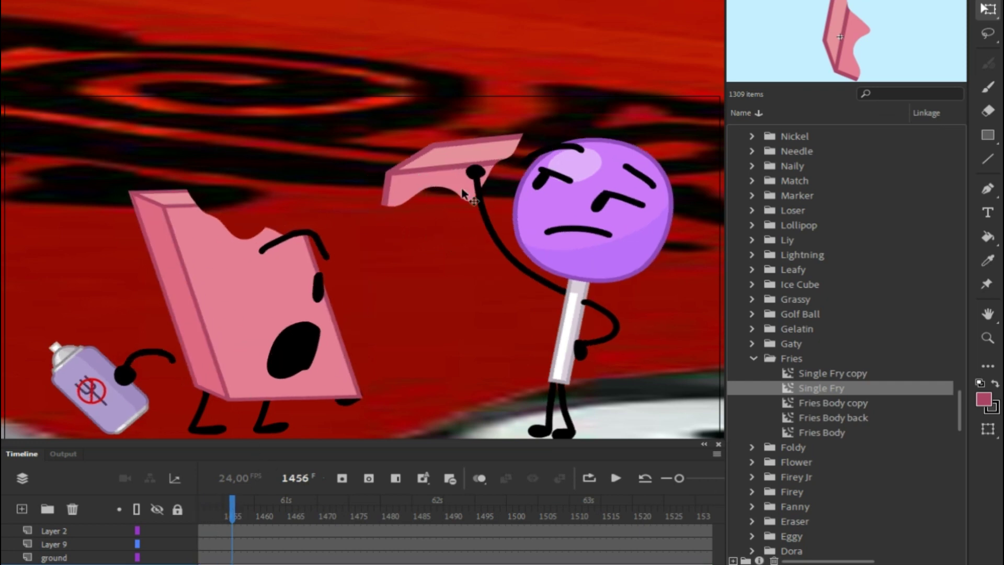
{"action": "left_click_drag", "start_coordinate": [235, 519], "coordinate": [422, 515]}
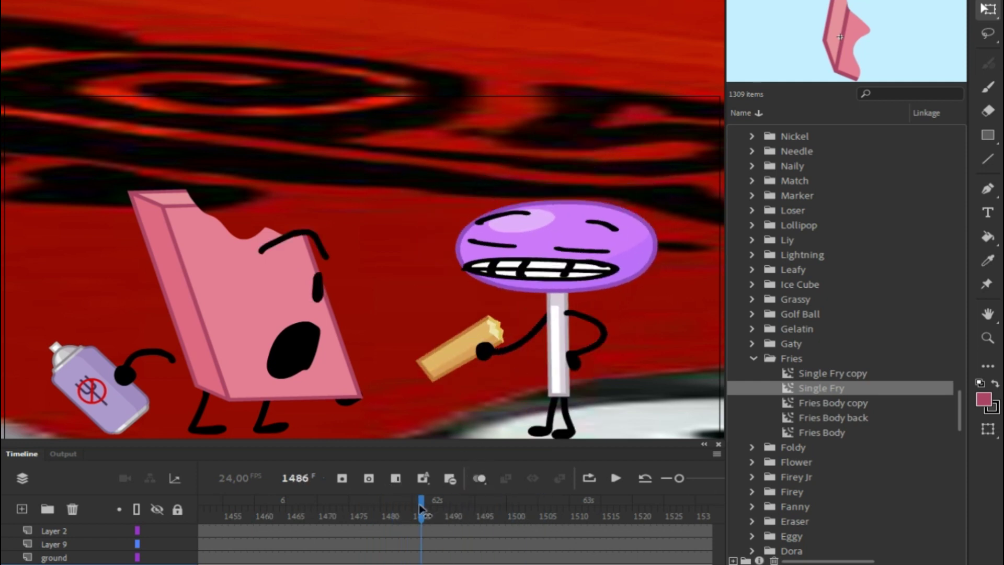
{"action": "double_click", "coordinate": [788, 389]}
{"action": "left_click", "coordinate": [375, 260]}
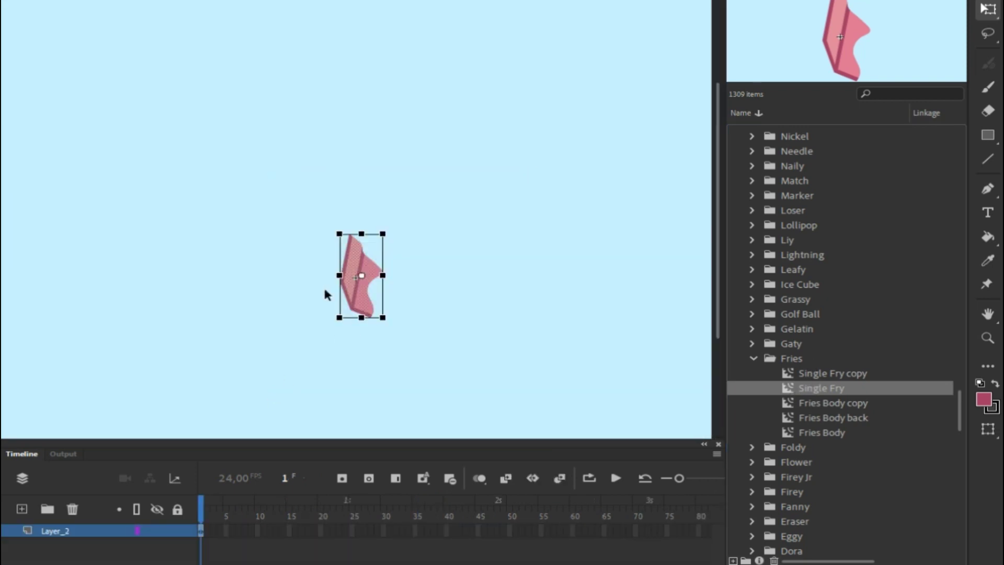
{"action": "key", "text": "ctrl+e"}
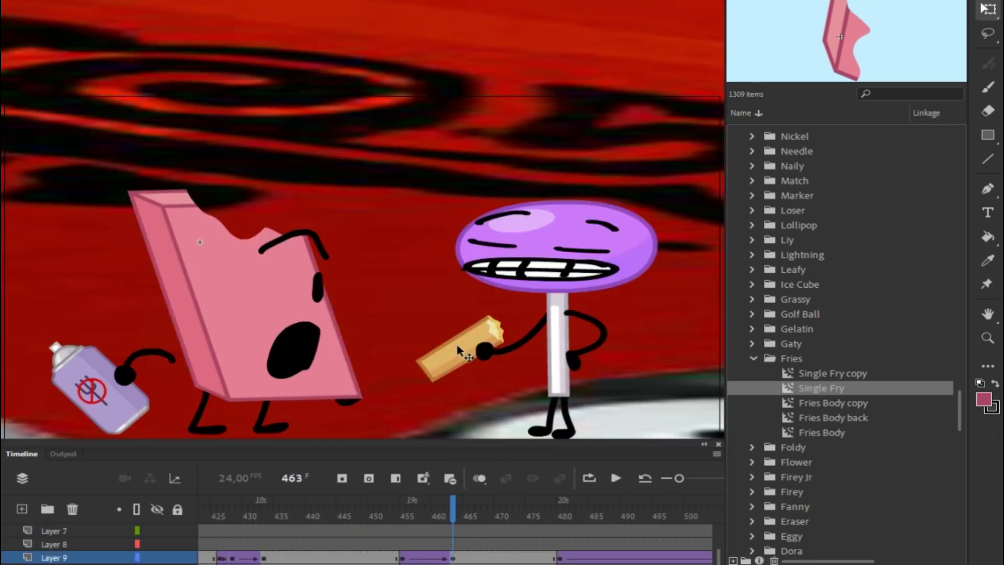
- Select the bitten fry in the purple character's hand and locate its symbol in the library
{"action": "left_click", "coordinate": [458, 350]}
{"action": "double_click", "coordinate": [458, 350]}
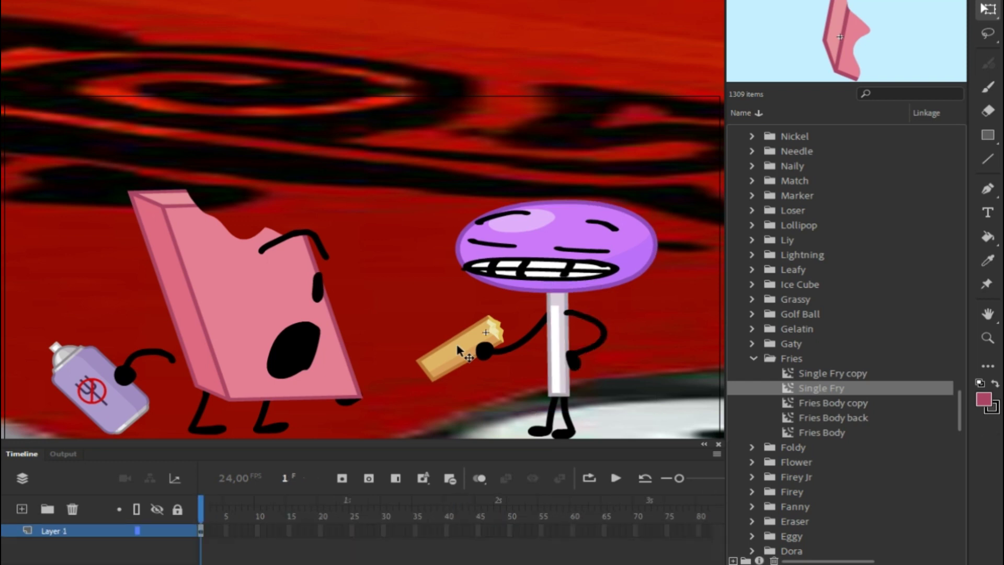
{"action": "right_click", "coordinate": [457, 346]}
{"action": "left_click", "coordinate": [517, 557]}
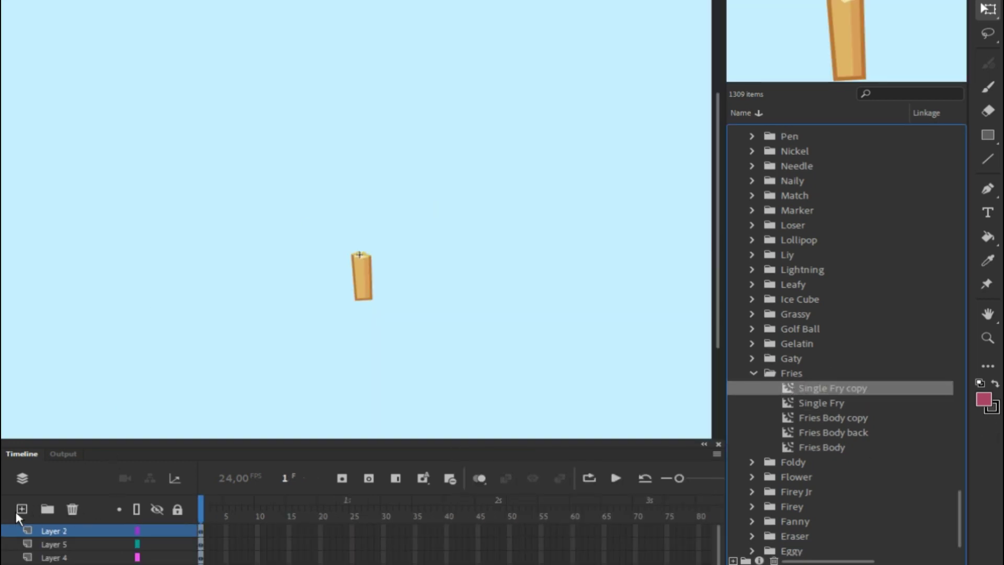
- Paste the eraser piece onto a new layer in the Single Fry copy symbol and delete the original fry layers
{"action": "left_click", "coordinate": [22, 509]}
{"action": "right_click", "coordinate": [239, 157]}
{"action": "left_click", "coordinate": [286, 198]}
{"action": "left_click", "coordinate": [985, 159]}
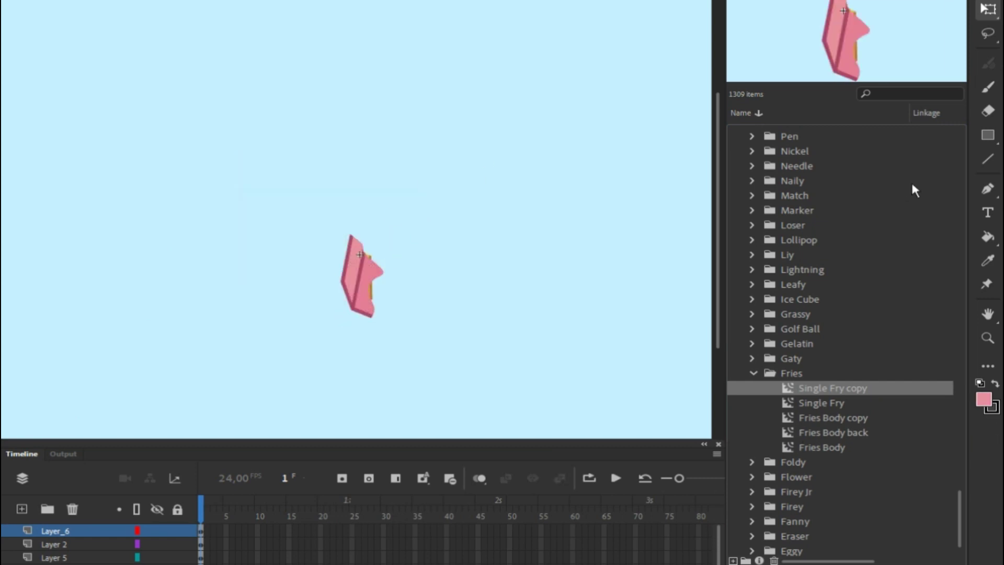
{"action": "left_click", "coordinate": [61, 543]}
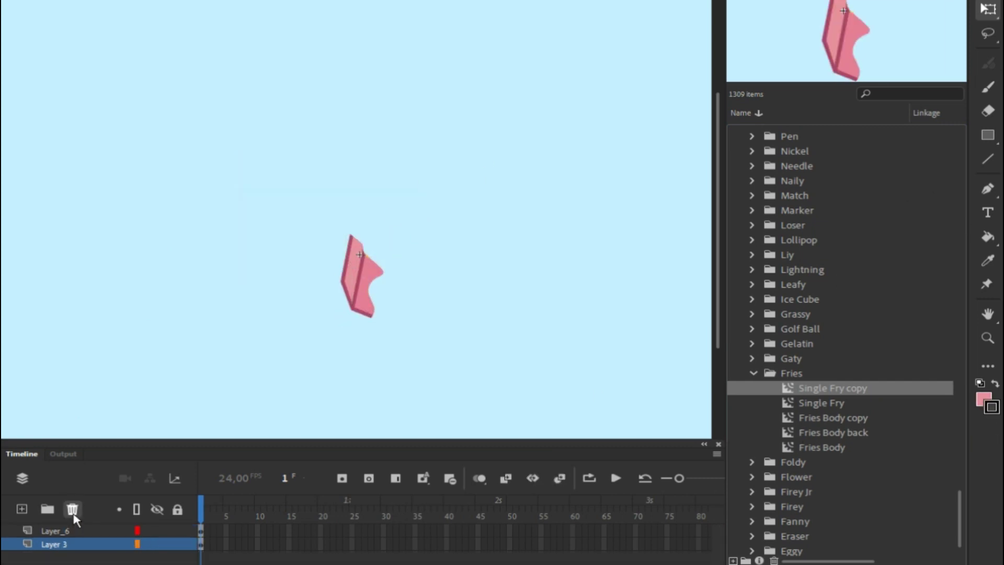
{"action": "left_click", "coordinate": [72, 508]}
- Erase a curved bite line across the upper part of the eraser piece with the Eraser tool
{"action": "left_click", "coordinate": [987, 109]}
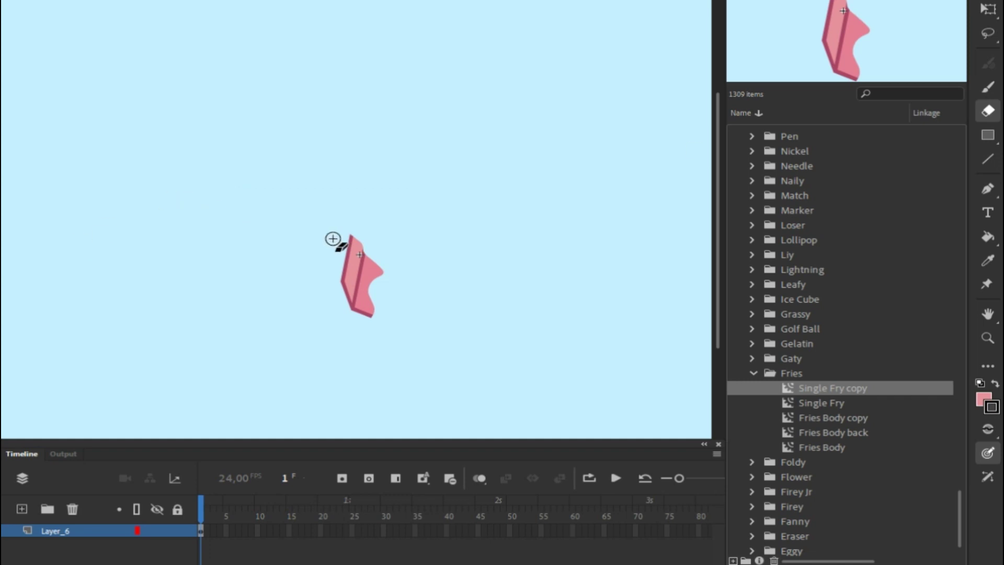
{"action": "mouse_move", "coordinate": [332, 236]}
{"action": "left_mouse_down"}
{"action": "mouse_move", "coordinate": [375, 267]}
{"action": "mouse_move", "coordinate": [408, 265]}
{"action": "left_mouse_up"}
{"action": "left_click_drag", "start_coordinate": [335, 241], "coordinate": [399, 274]}
{"action": "left_click", "coordinate": [988, 9]}
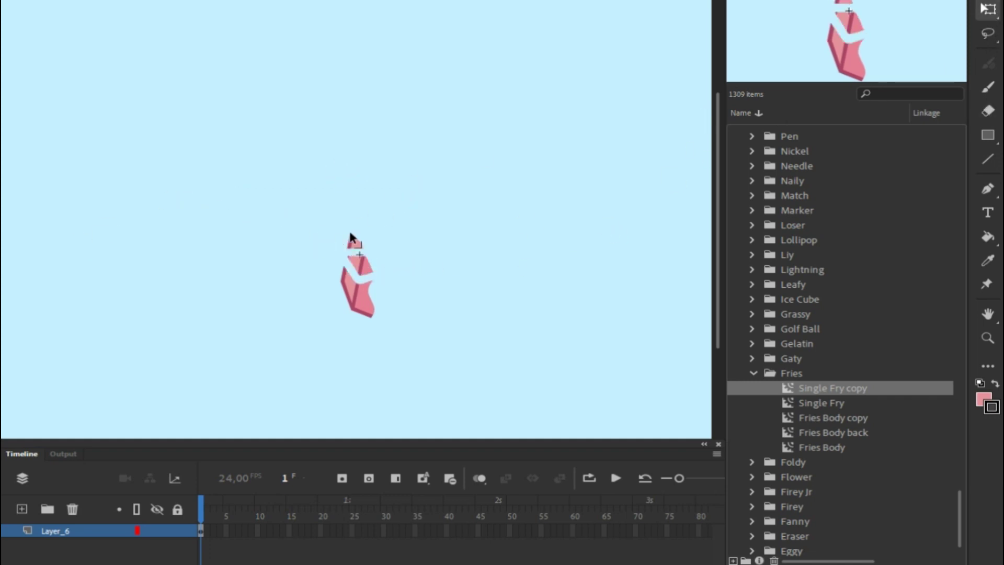
- Delete the cut-off fragments above the bite and return to the main scene
{"action": "left_click", "coordinate": [366, 271]}
{"action": "key", "text": "Delete"}
{"action": "left_click", "coordinate": [347, 247]}
{"action": "key", "text": "Delete"}
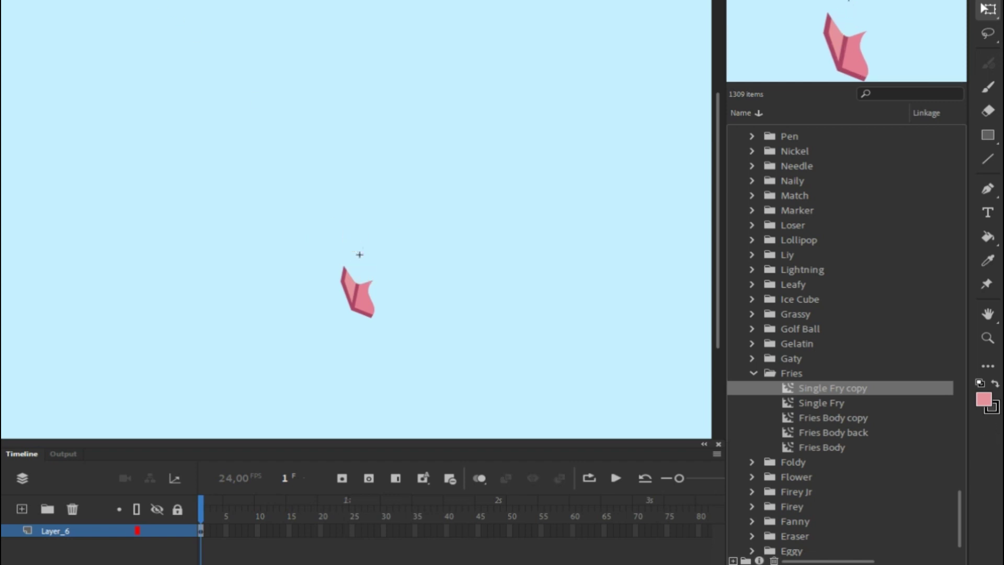
{"action": "double_click", "coordinate": [358, 258]}
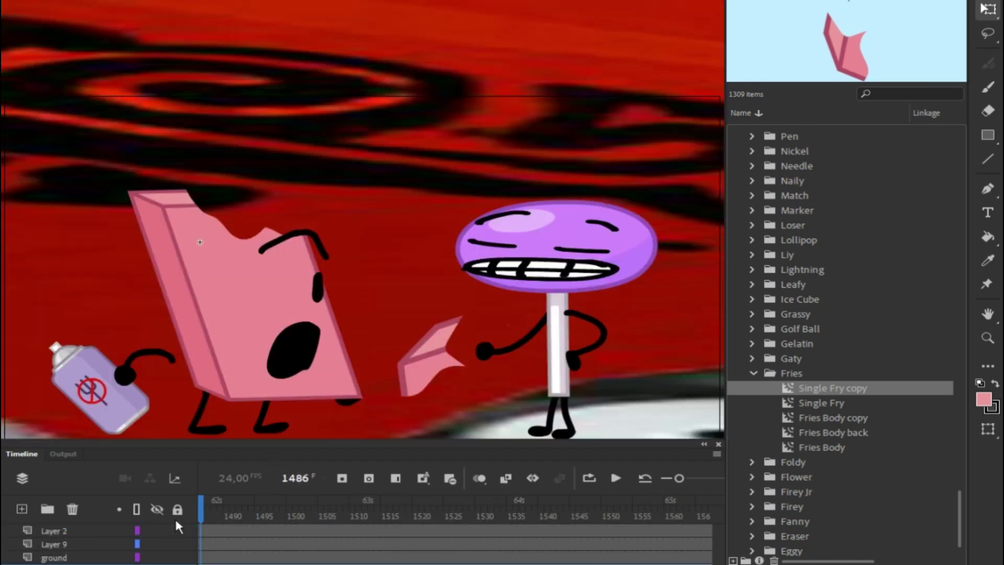
- At frame 1493, edit the held fry symbol in place, move the bitten eraser piece into the purple character's hand and return to the main scene
{"action": "left_click_drag", "start_coordinate": [204, 510], "coordinate": [656, 454]}
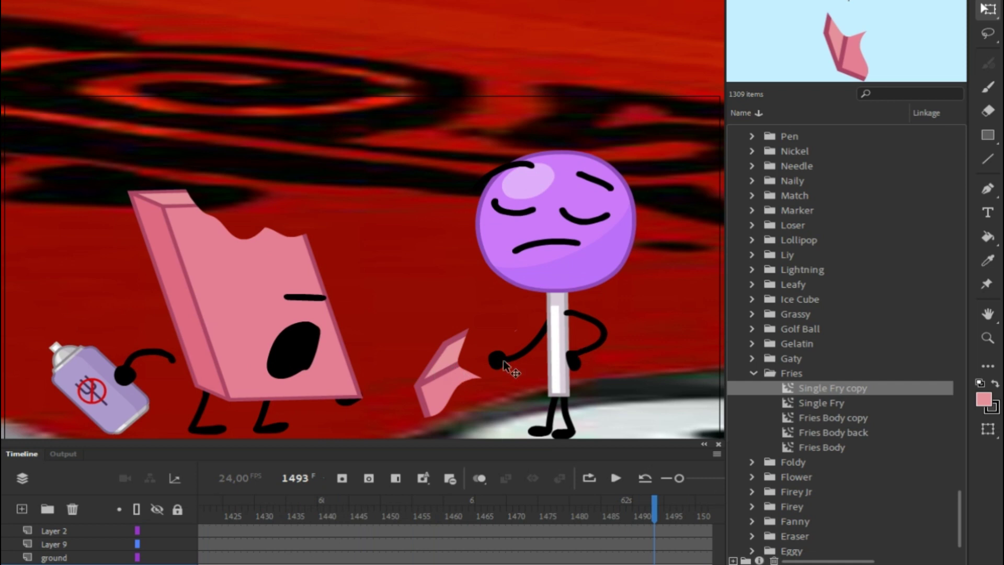
{"action": "left_click_drag", "start_coordinate": [450, 458], "coordinate": [451, 483]}
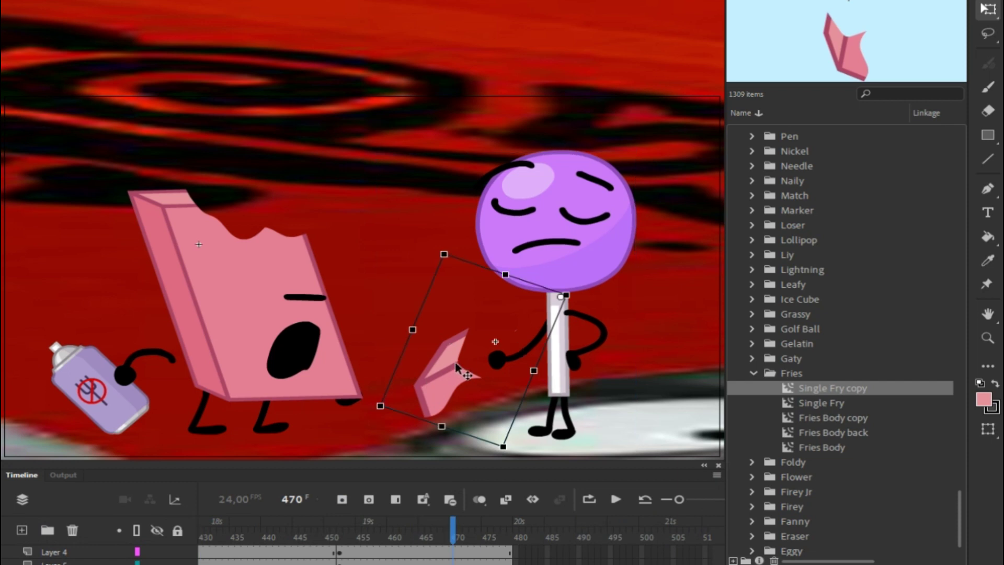
{"action": "double_click", "coordinate": [456, 367]}
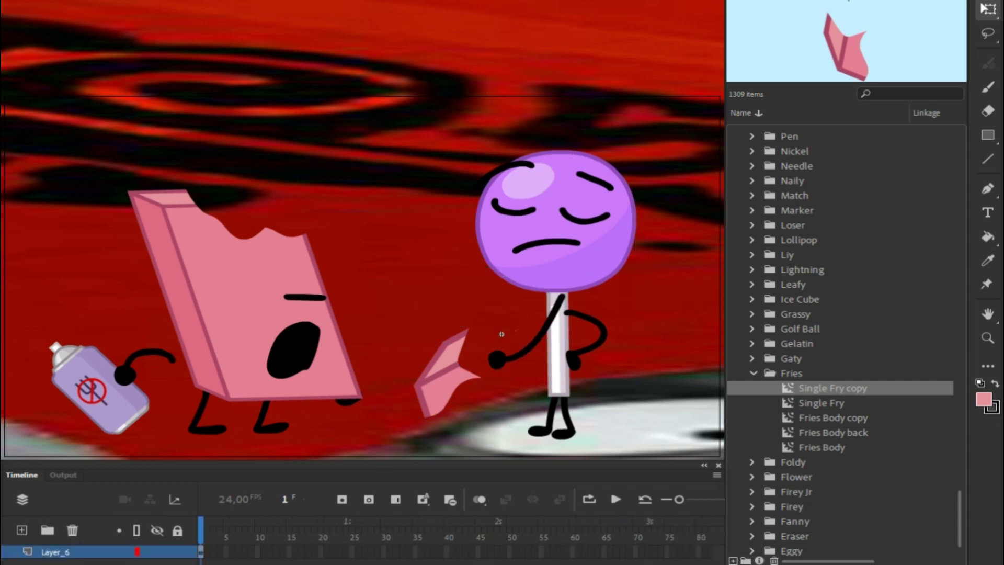
{"action": "left_click", "coordinate": [440, 386]}
{"action": "left_click_drag", "start_coordinate": [439, 386], "coordinate": [470, 375]}
{"action": "double_click", "coordinate": [199, 242]}
- Scrub the main timeline to check the bitten eraser piece in the purple character's hand, ending at frame 1533
{"action": "left_click_drag", "start_coordinate": [345, 523], "coordinate": [318, 534]}
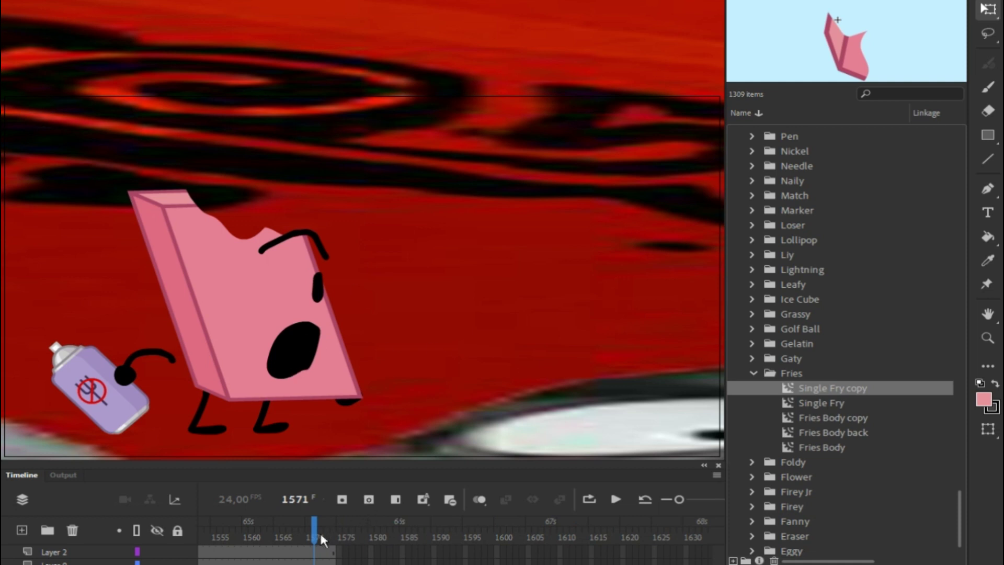
{"action": "left_click_drag", "start_coordinate": [318, 538], "coordinate": [289, 538]}
{"action": "left_click_drag", "start_coordinate": [334, 540], "coordinate": [246, 523]}
{"action": "mouse_move", "coordinate": [252, 518]}
{"action": "left_mouse_down"}
{"action": "mouse_move", "coordinate": [277, 520]}
{"action": "mouse_move", "coordinate": [246, 523]}
{"action": "left_mouse_up"}
{"action": "left_click_drag", "start_coordinate": [222, 518], "coordinate": [304, 529]}
{"action": "mouse_move", "coordinate": [303, 529]}
{"action": "left_mouse_down"}
{"action": "mouse_move", "coordinate": [278, 528]}
{"action": "mouse_move", "coordinate": [319, 523]}
{"action": "mouse_move", "coordinate": [284, 509]}
{"action": "mouse_move", "coordinate": [260, 523]}
{"action": "mouse_move", "coordinate": [295, 522]}
{"action": "left_mouse_up"}
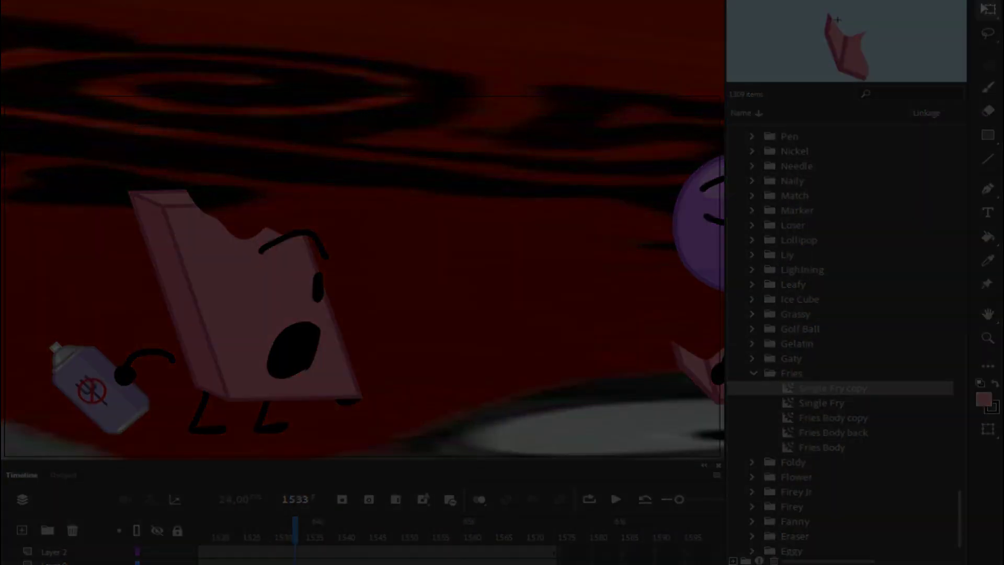